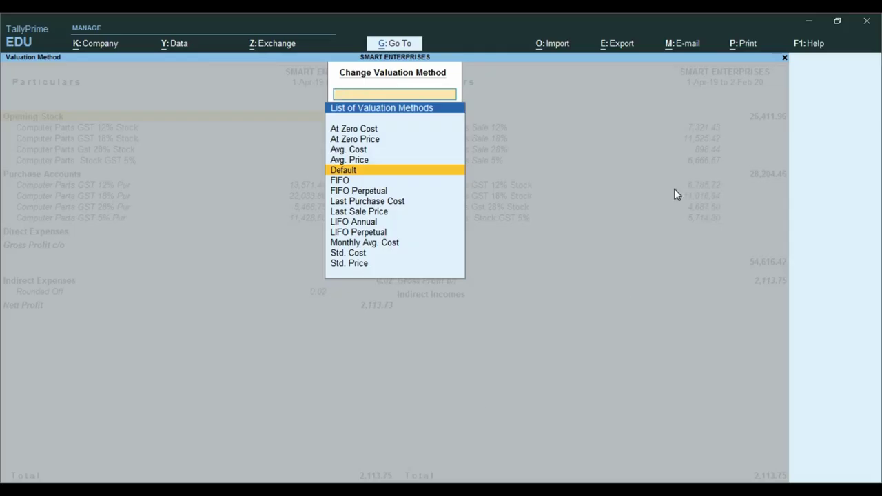
- Keep the Default valuation method and compare the Profit & Loss closing stock with the PandL workbook in Excel
{"action": "key", "text": "Return"}
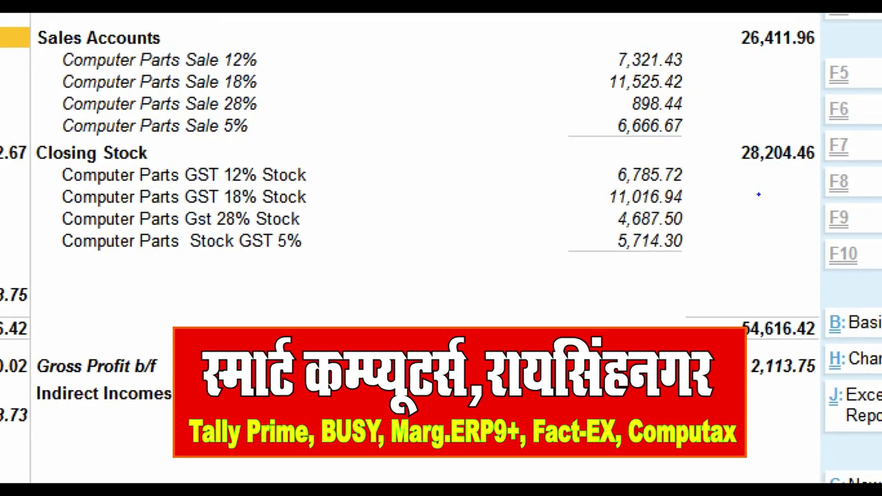
{"action": "left_click", "coordinate": [758, 196]}
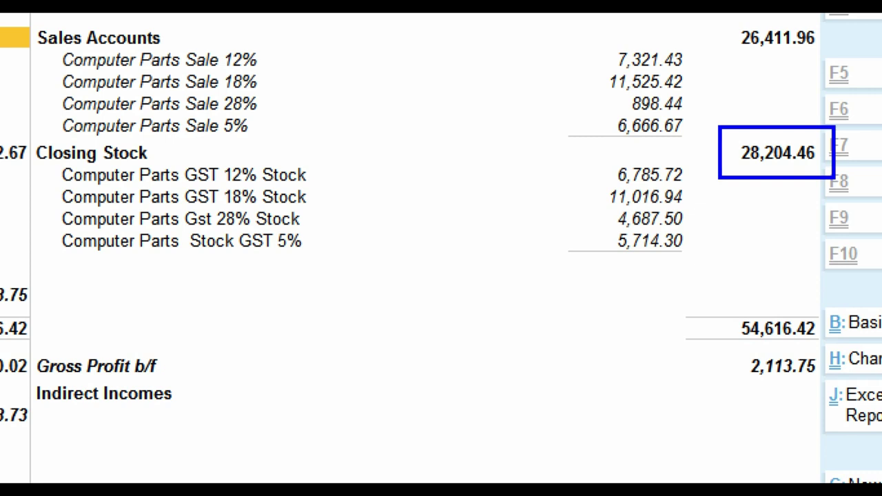
{"action": "key", "text": "alt+Tab"}
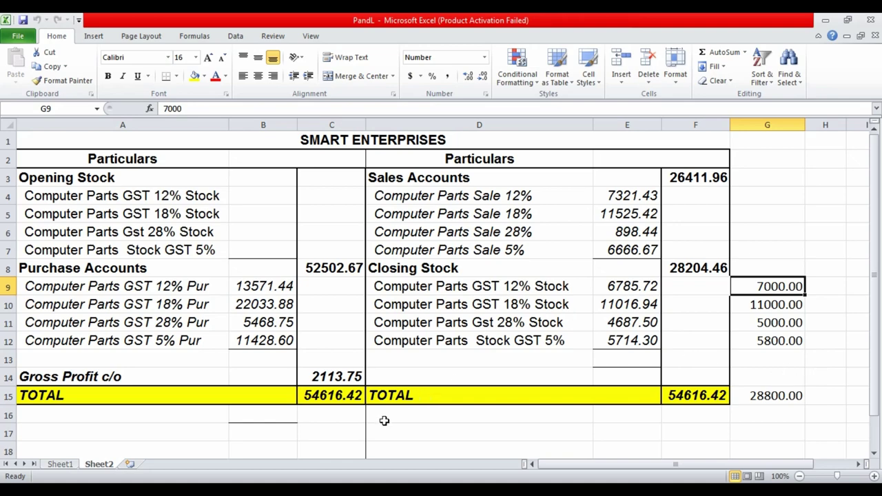
{"action": "key", "text": "alt+Tab"}
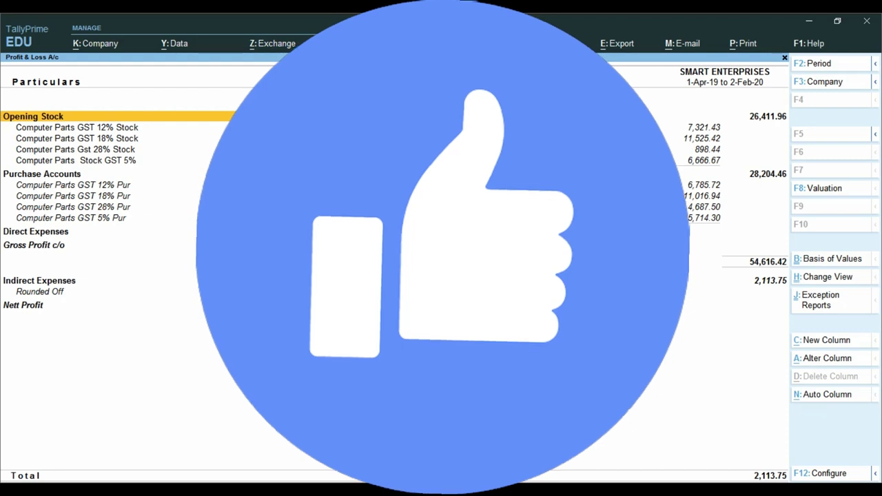
- Reopen the Profit & Loss report in TallyPrime and examine its closing stock value
{"action": "key", "text": "Return"}
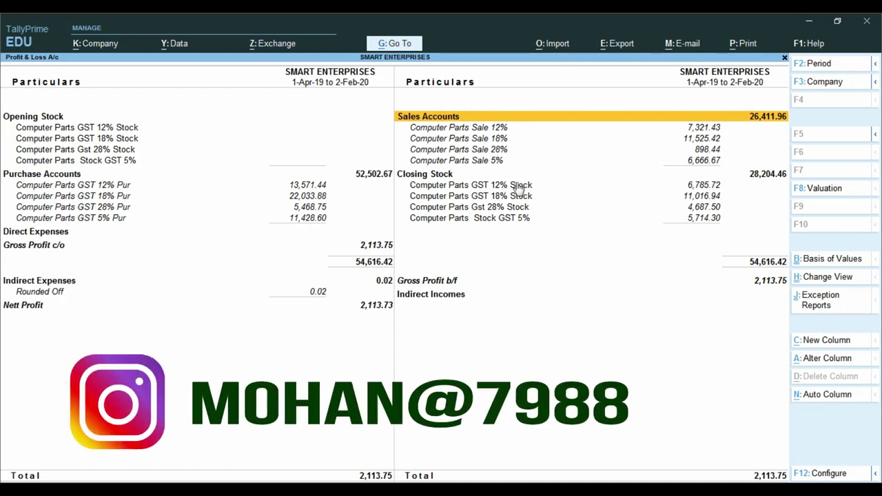
{"action": "key", "text": "Escape"}
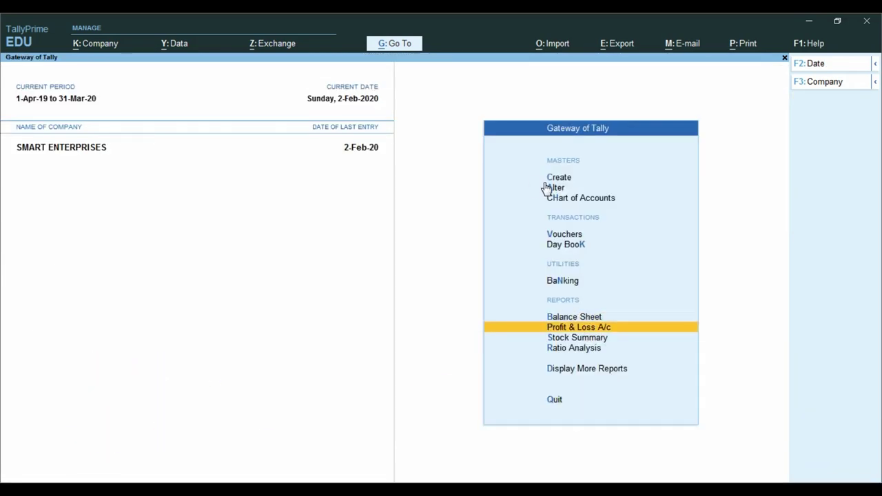
{"action": "key", "text": "Return"}
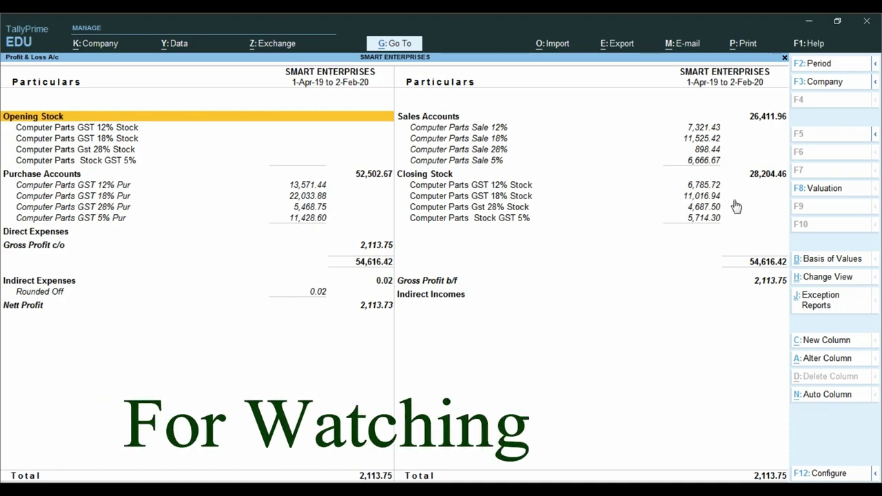
{"action": "key", "text": "ctrl"}
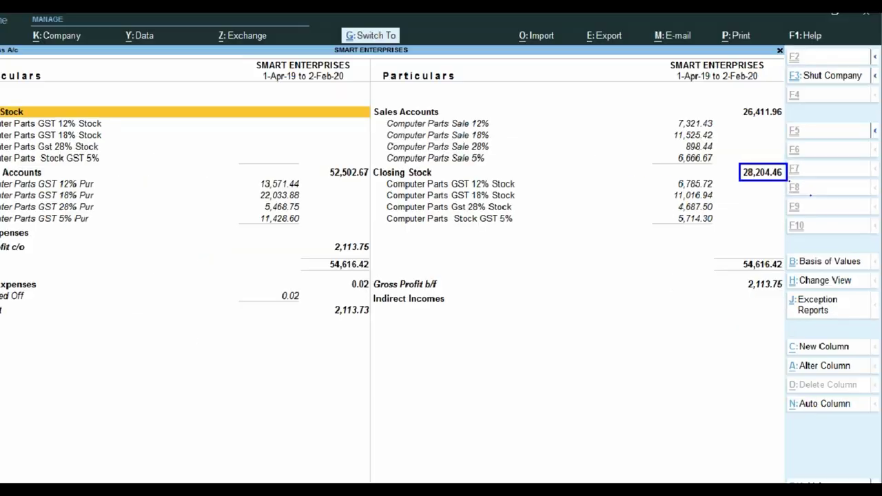
- Open the Stock Summary report and show it in detailed format with the individual stock items
{"action": "key", "text": "Escape"}
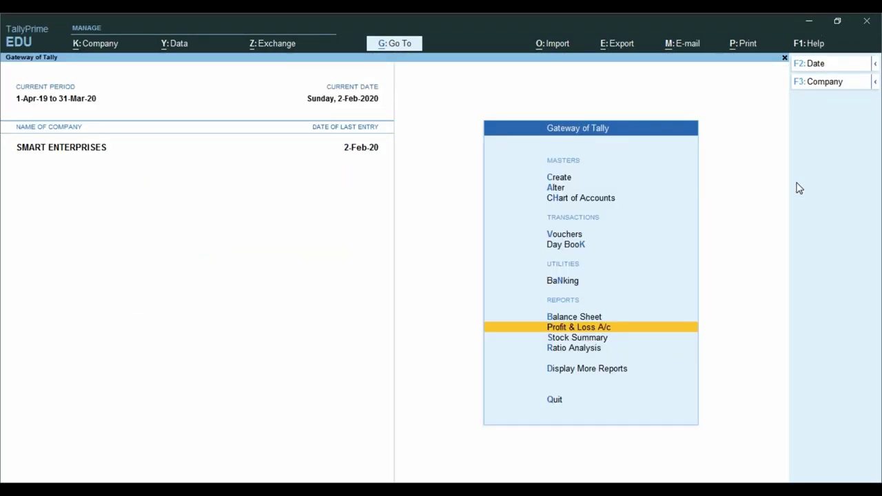
{"action": "key", "text": "Down"}
{"action": "key", "text": "Return"}
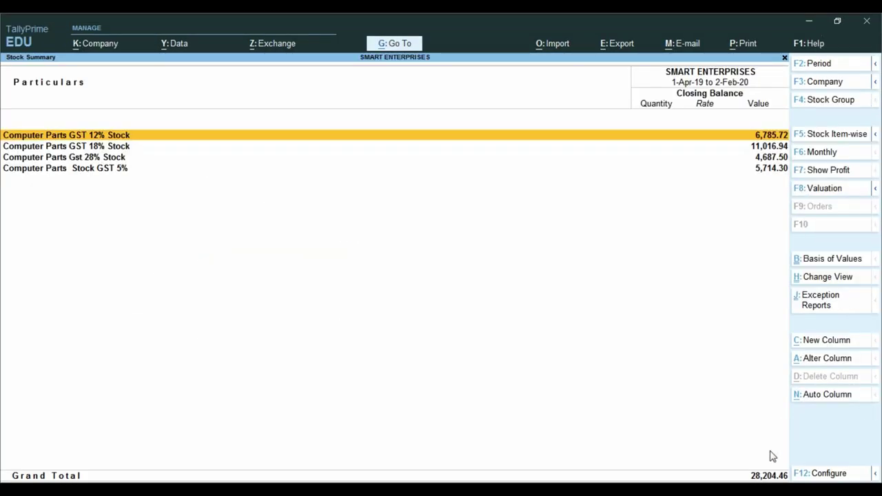
{"action": "key", "text": "alt"}
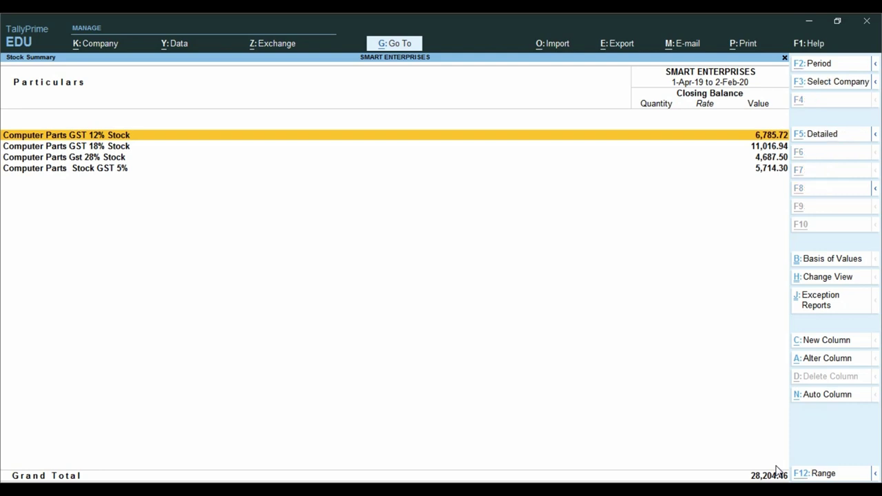
{"action": "key", "text": "alt+F5"}
{"action": "key", "text": "ctrl"}
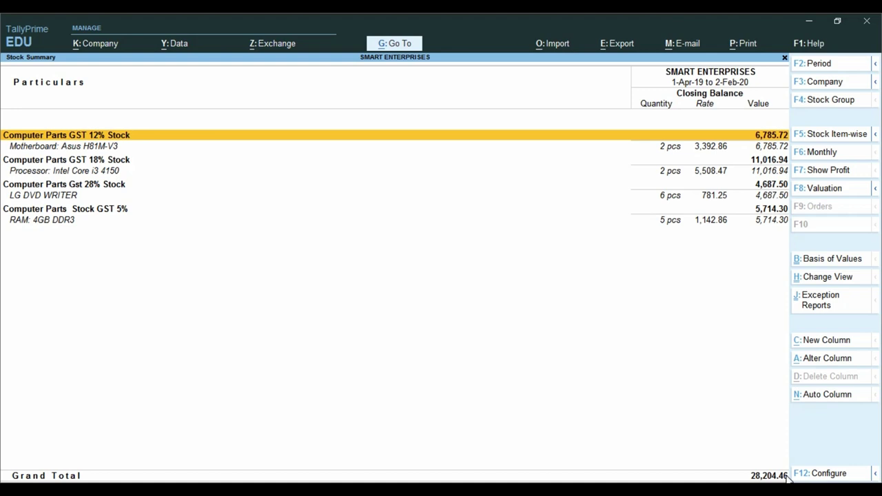
- Examine the February stock vouchers of the item Motherboard: Asus H81M-V3 and return to the Stock Summary
{"action": "key", "text": "Down"}
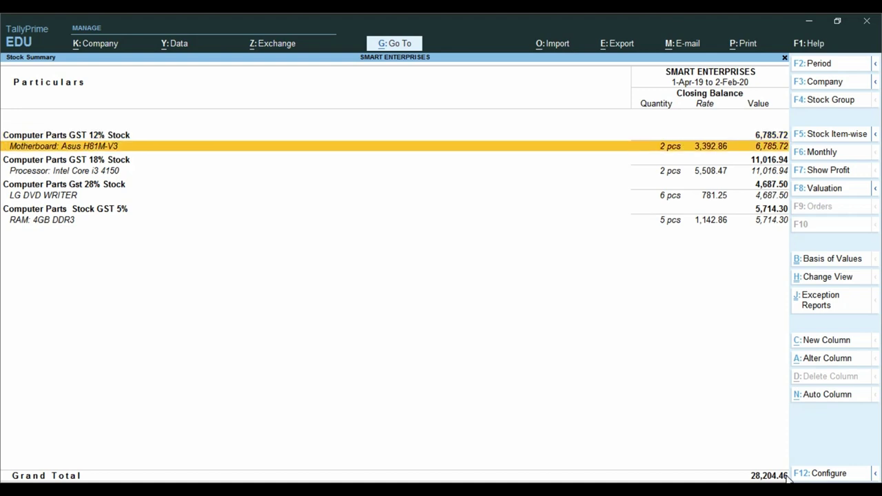
{"action": "key", "text": "Return"}
{"action": "key", "text": "Return"}
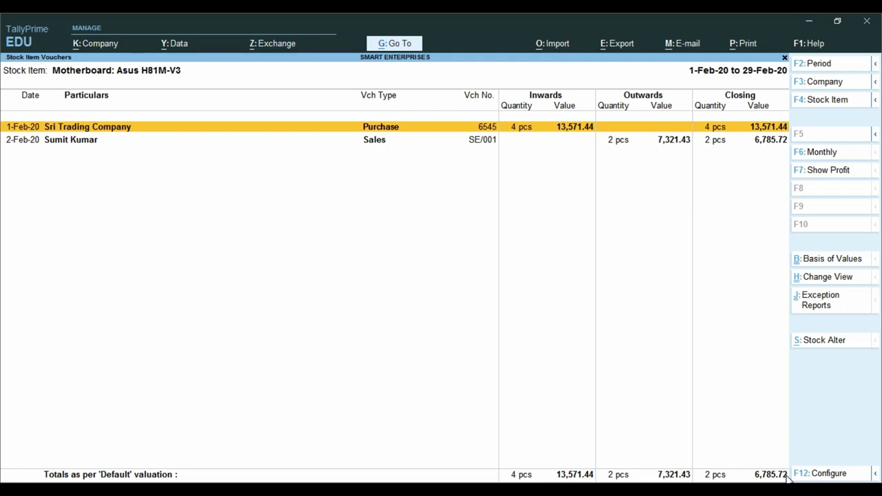
{"action": "key", "text": "Escape"}
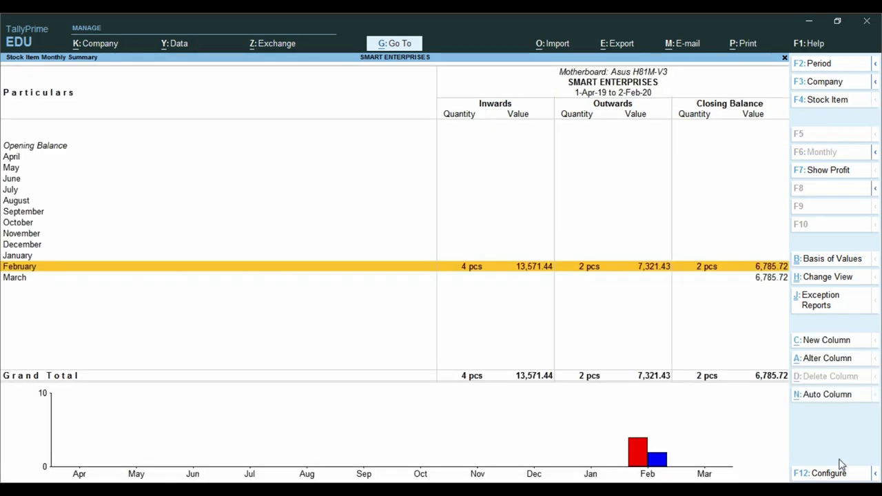
{"action": "key", "text": "Escape"}
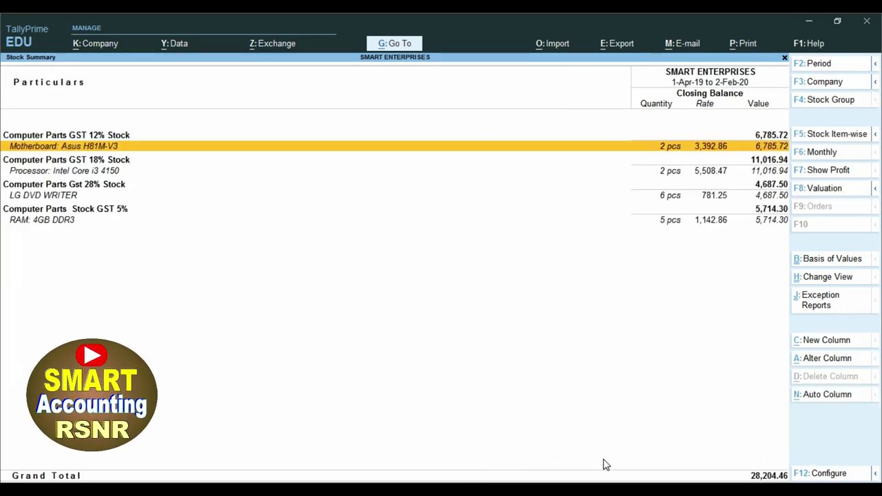
- Open the Profit & Loss report and show it in detailed format
{"action": "key", "text": "Escape"}
{"action": "left_click", "coordinate": [584, 327]}
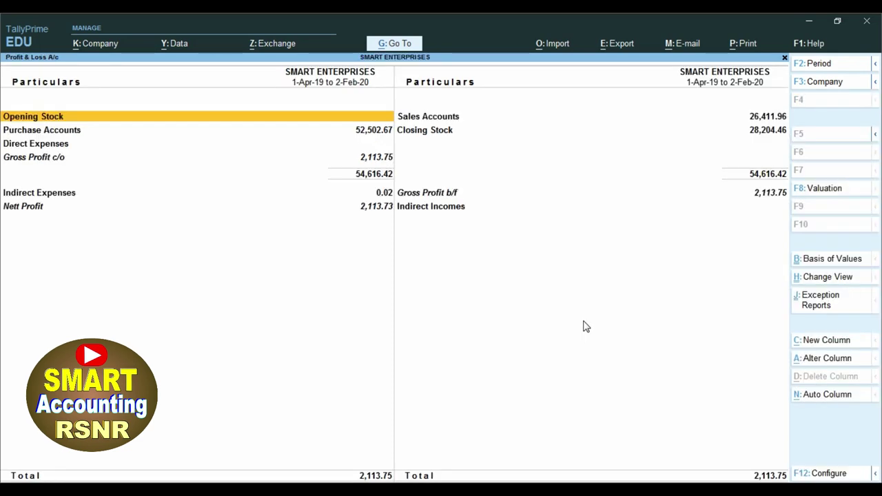
{"action": "key", "text": "alt+F5"}
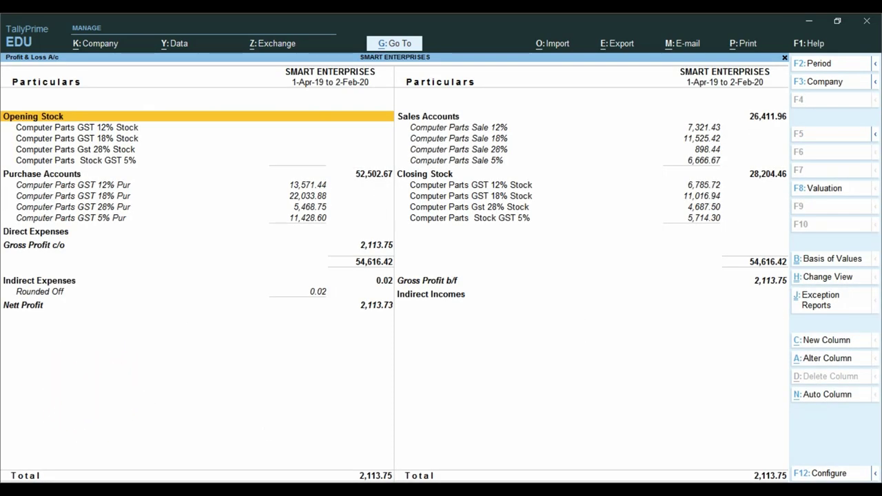
- Switch to the PandL workbook in Excel and compare the 12% closing stock with the adjusted value beside it
{"action": "key", "text": "alt+Tab"}
{"action": "left_click", "coordinate": [816, 270]}
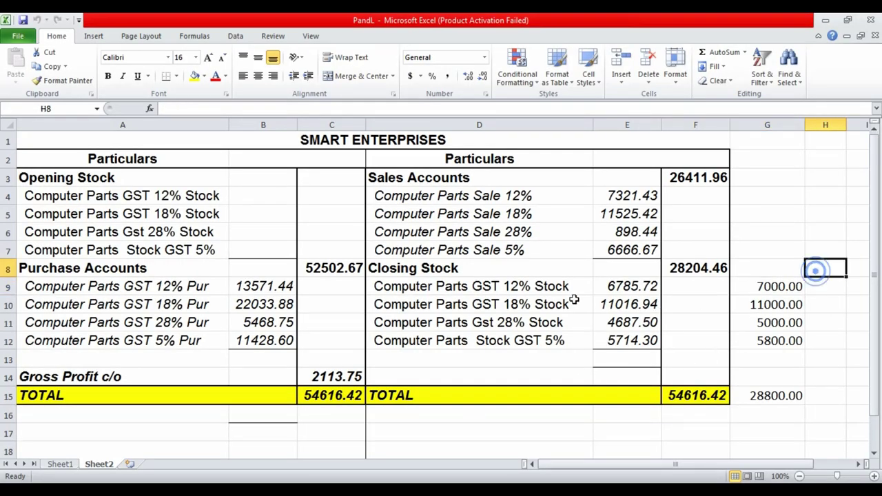
{"action": "left_click", "coordinate": [524, 288]}
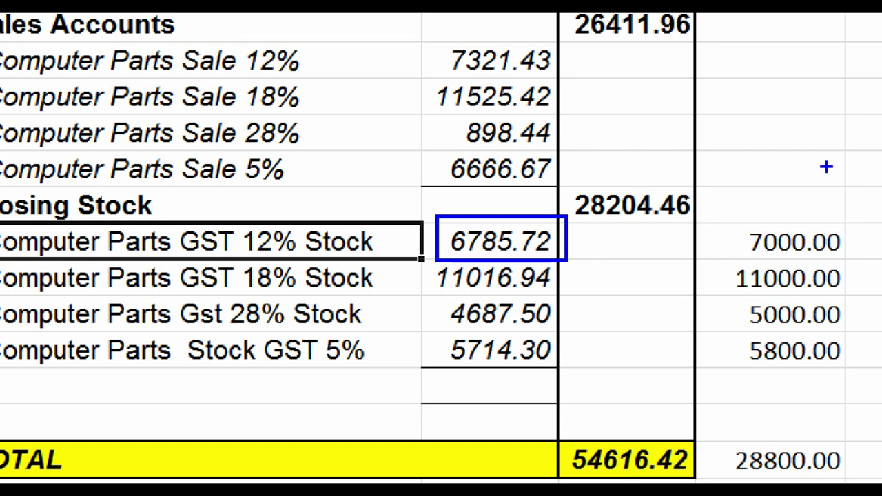
{"action": "mouse_move", "coordinate": [730, 216]}
{"action": "left_mouse_down"}
{"action": "mouse_move", "coordinate": [775, 258]}
{"action": "mouse_move", "coordinate": [852, 261]}
{"action": "left_mouse_up"}
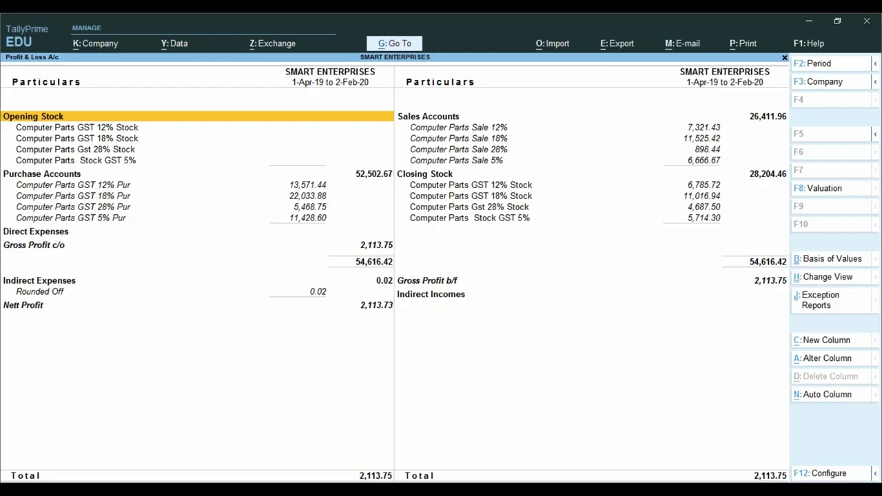
- Set Integrate Accounts with Inventory to No in the company features of SMART ENTERPRISES and save the features
{"action": "left_click", "coordinate": [243, 256]}
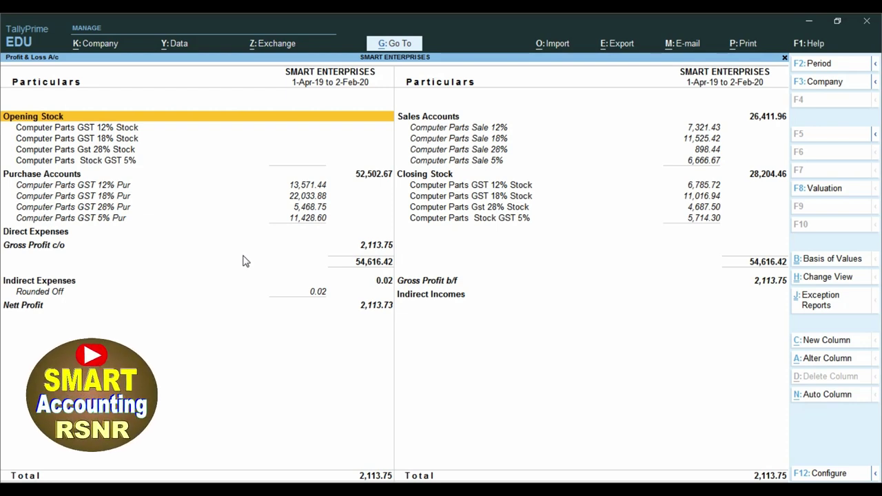
{"action": "key", "text": "F11"}
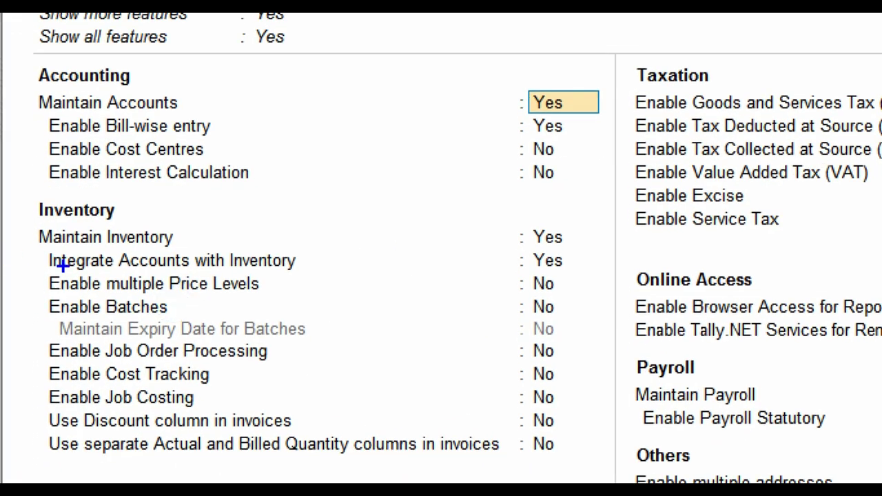
{"action": "left_click_drag", "start_coordinate": [37, 250], "coordinate": [585, 273]}
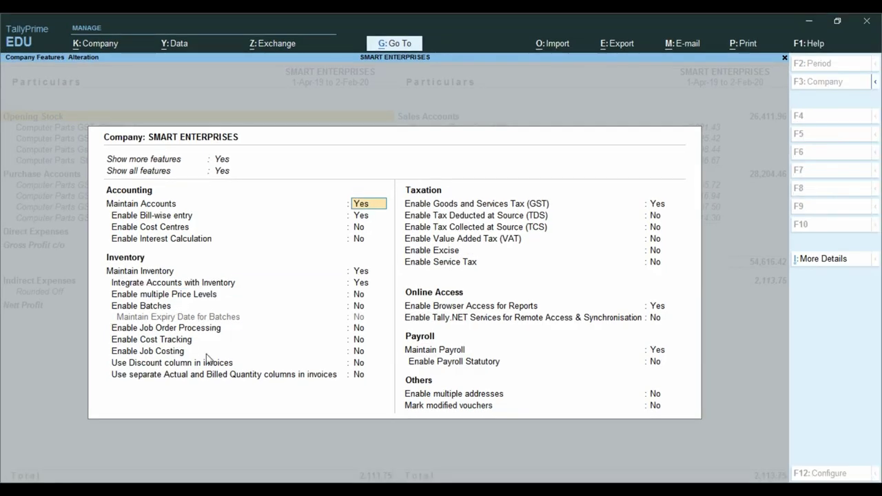
{"action": "key", "text": "Down"}
{"action": "key", "text": "Down"}
{"action": "key", "text": "Down"}
{"action": "key", "text": "Down"}
{"action": "key", "text": "Down"}
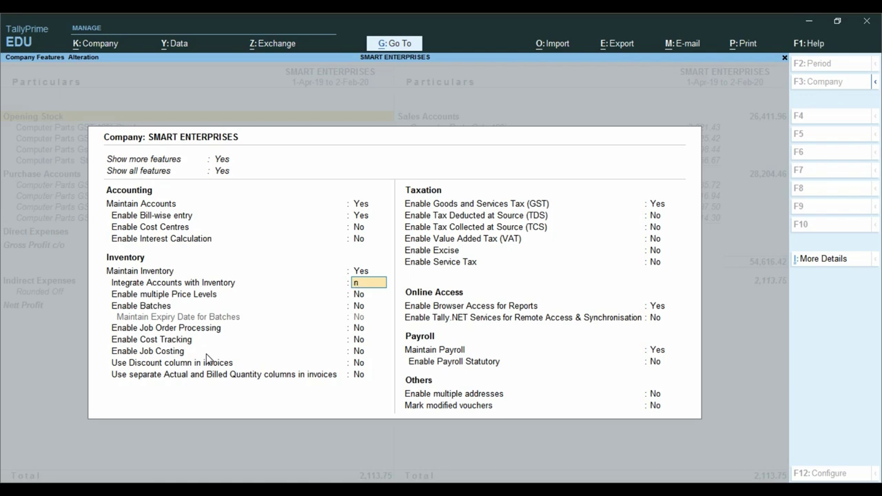
{"action": "type", "text": "n"}
{"action": "key", "text": "Return"}
{"action": "key", "text": "ctrl"}
{"action": "key", "text": "ctrl+a"}
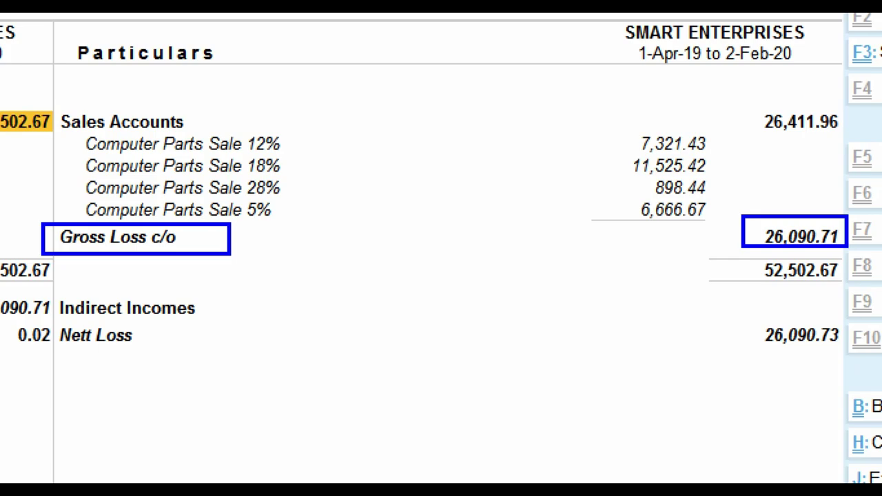
- Leave the Profit & Loss report and start creating a new ledger master
{"action": "key", "text": "Escape"}
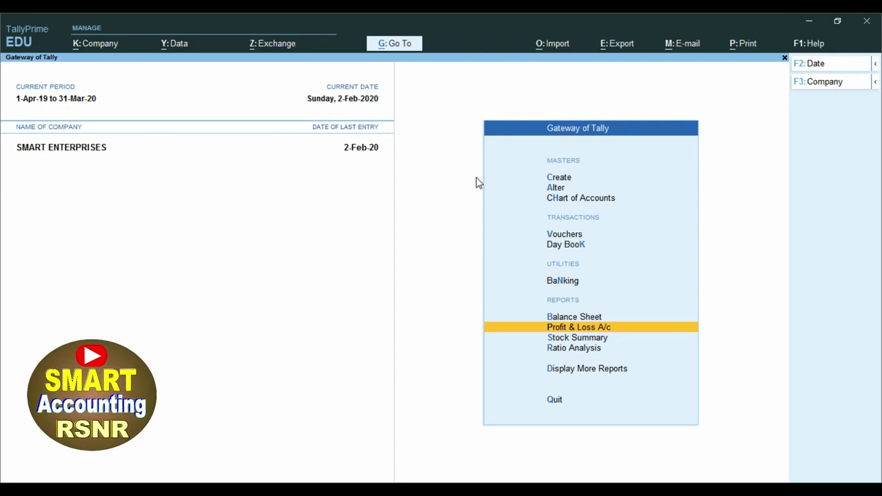
{"action": "key", "text": "Up"}
{"action": "key", "text": "Up"}
{"action": "key", "text": "Up"}
{"action": "key", "text": "Up"}
{"action": "key", "text": "Up"}
{"action": "key", "text": "Up"}
{"action": "key", "text": "Up"}
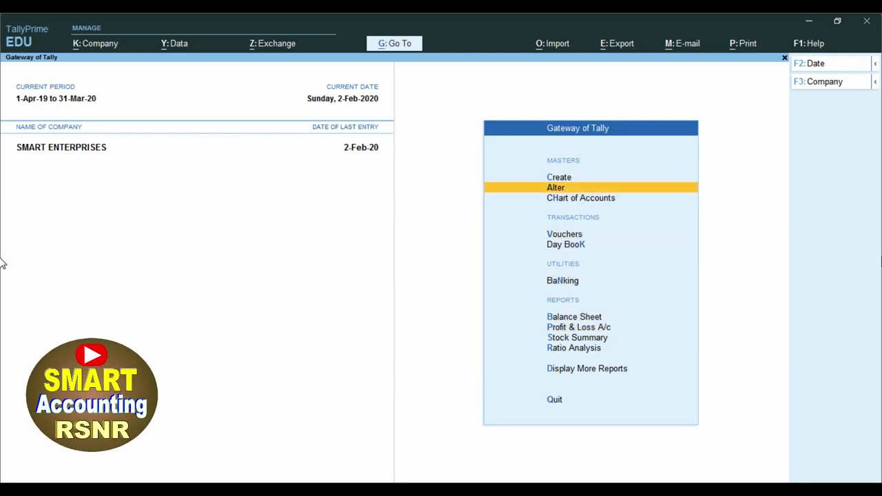
{"action": "key", "text": "Return"}
{"action": "key", "text": "Down"}
{"action": "key", "text": "Return"}
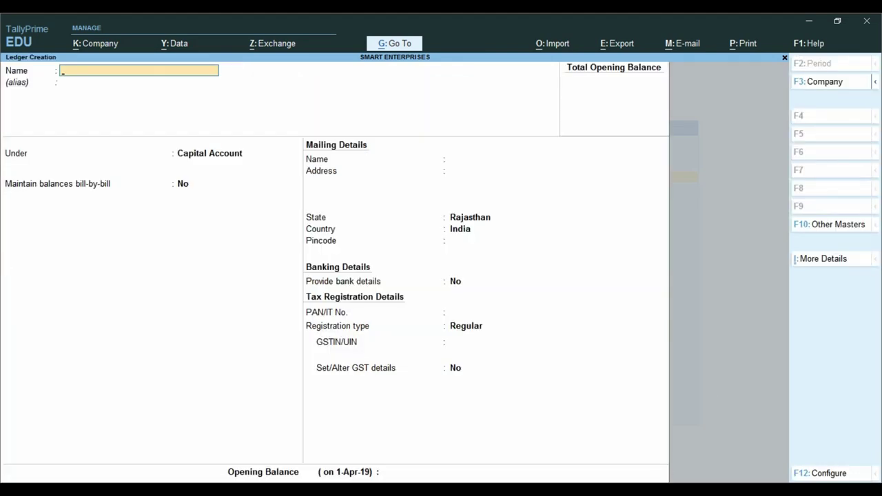
- Copy the name Computer Parts GST 12% Stock from the PandL workbook in Excel into the new ledger's name
{"action": "key", "text": "alt+Tab"}
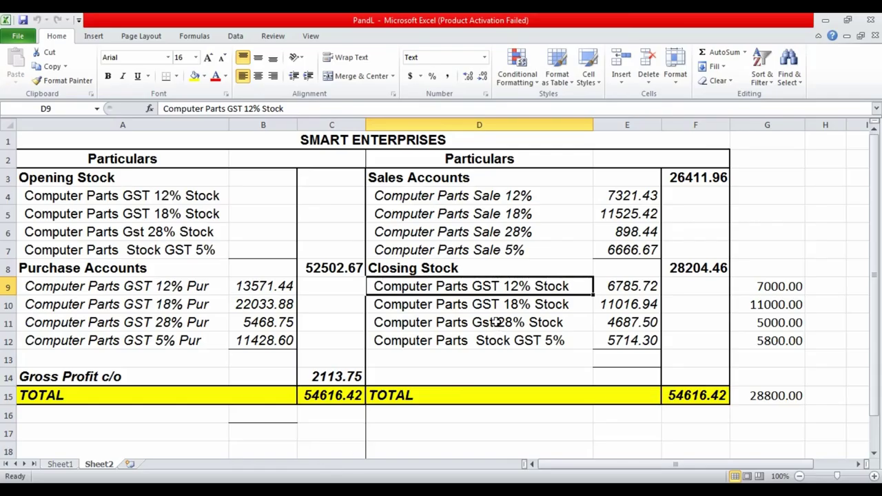
{"action": "left_click", "coordinate": [513, 338]}
{"action": "left_click", "coordinate": [508, 286]}
{"action": "key", "text": "ctrl+c"}
{"action": "key", "text": "alt+Tab"}
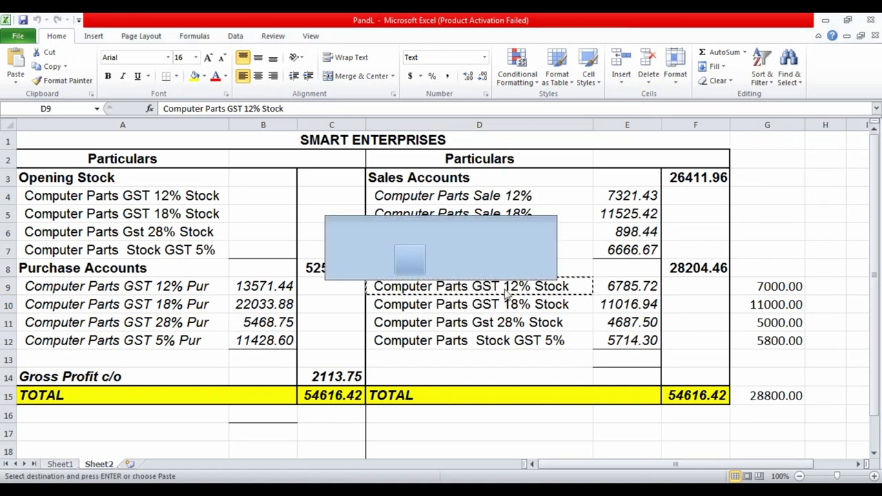
{"action": "key", "text": "ctrl+alt+v"}
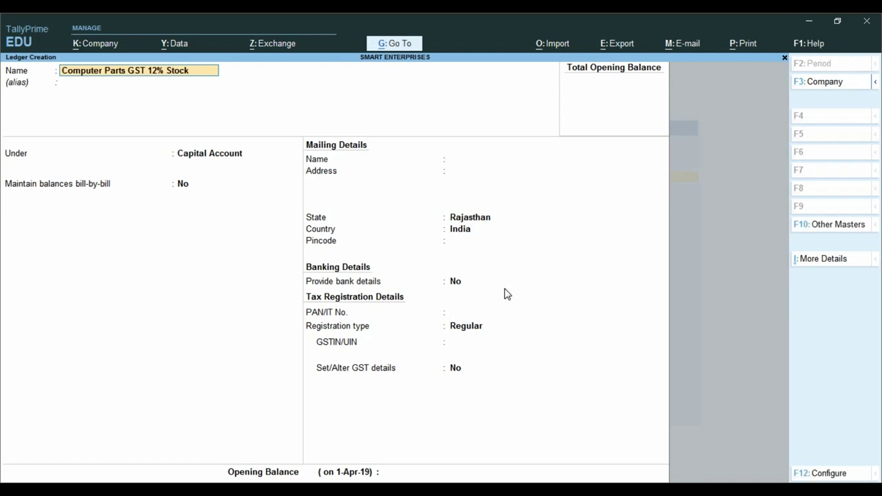
- Place the Computer Parts GST 12% Stock ledger under the Stock-in-Hand group and save it
{"action": "key", "text": "Return"}
{"action": "key", "text": "Return"}
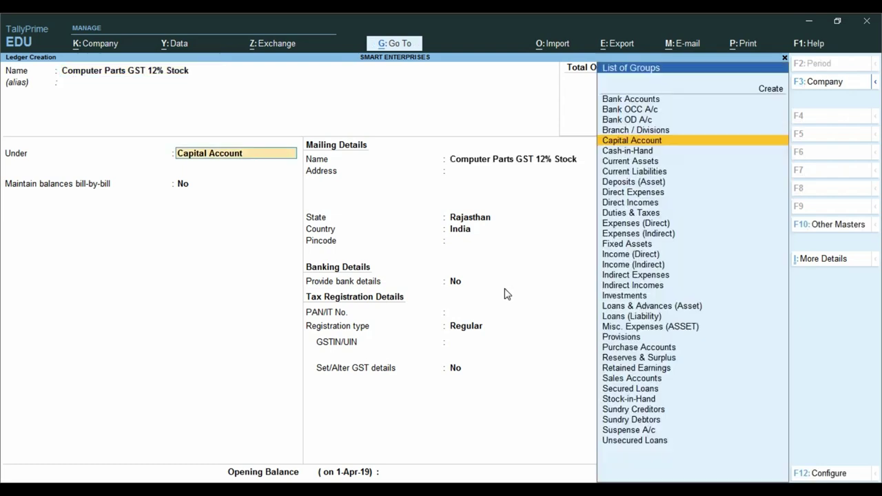
{"action": "type", "text": "Sto"}
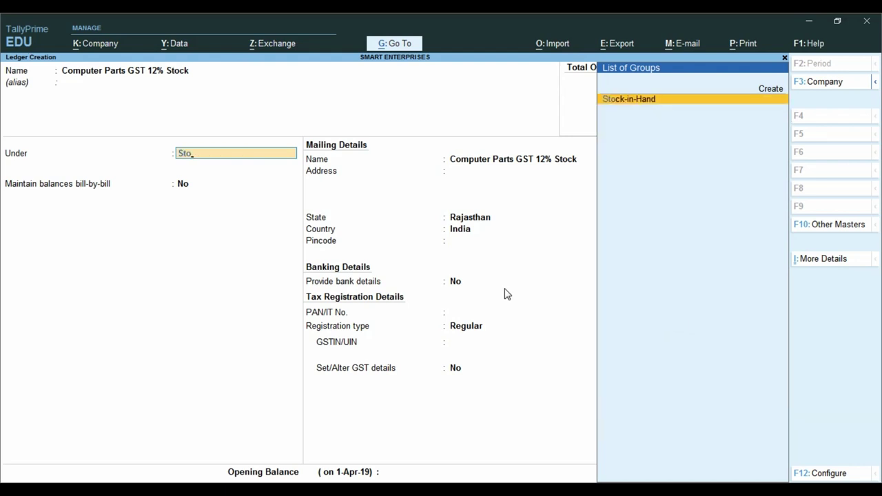
{"action": "key", "text": "Return"}
{"action": "key", "text": "ctrl"}
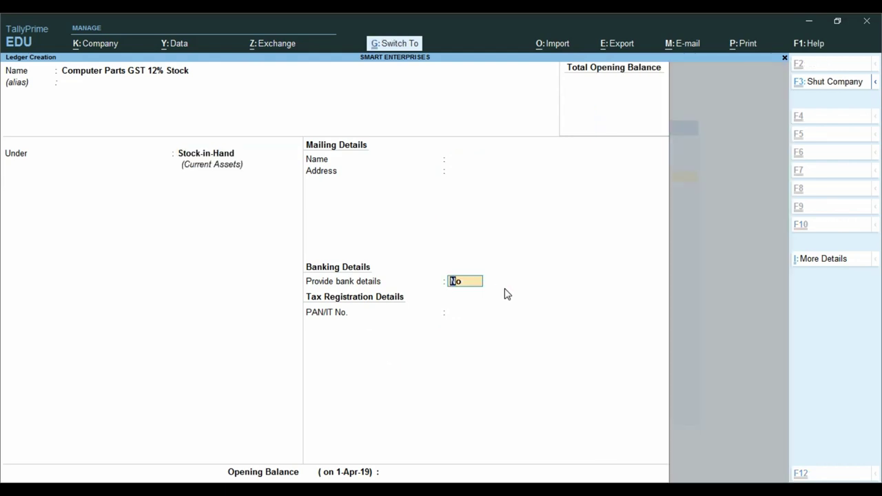
{"action": "key", "text": "ctrl+a"}
- Create a ledger named Computer Parts GST 18% Stock under Stock-in-Hand, copying its name from the PandL workbook in Excel
{"action": "key", "text": "alt+Tab"}
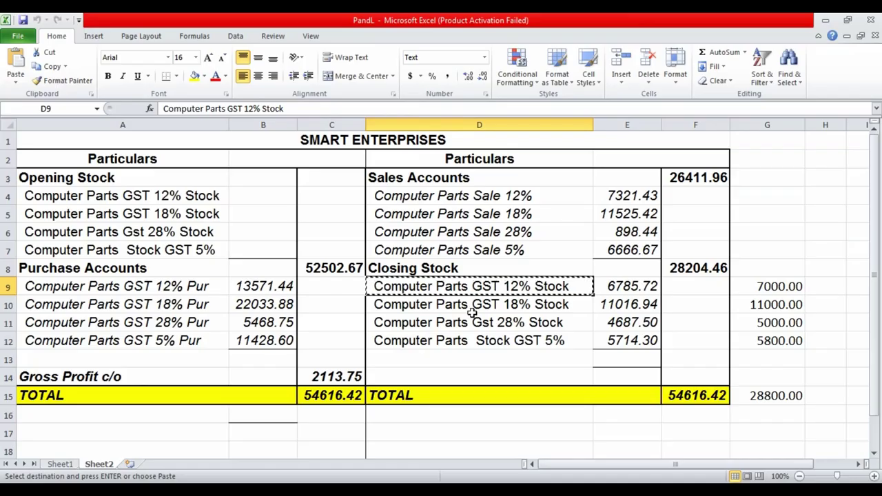
{"action": "left_click", "coordinate": [480, 309]}
{"action": "key", "text": "ctrl+c"}
{"action": "key", "text": "alt+Tab"}
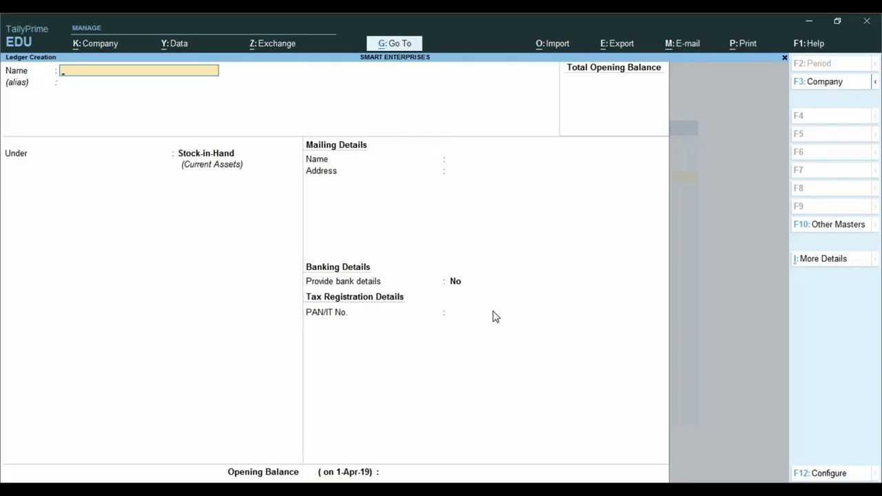
{"action": "key", "text": "ctrl+v"}
{"action": "key", "text": "Return"}
{"action": "key", "text": "Return"}
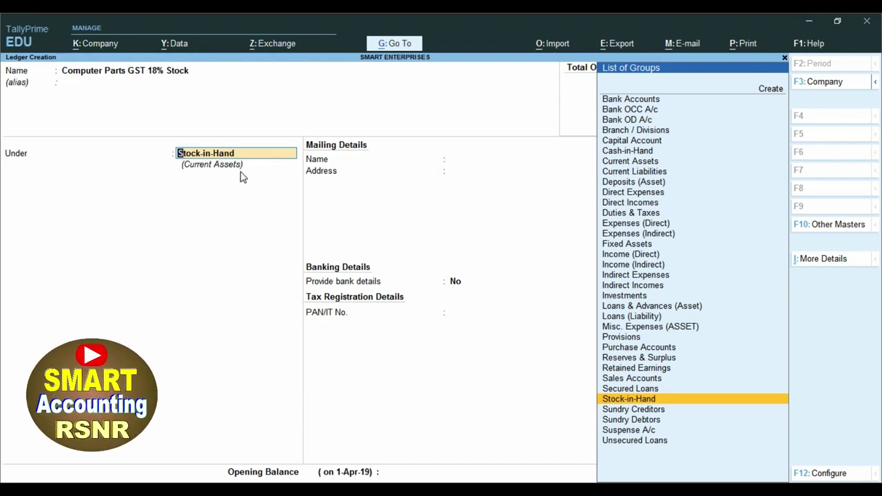
{"action": "key", "text": "Return"}
{"action": "key", "text": "ctrl+a"}
- Create a ledger named Computer Parts Gst 28% Stock under Stock-in-Hand, copying its name from the PandL workbook in Excel
{"action": "key", "text": "alt+Tab"}
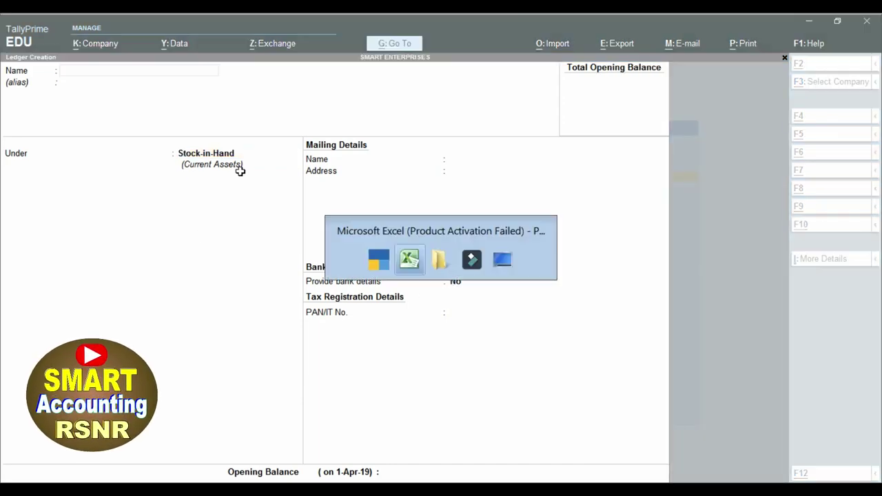
{"action": "key", "text": "Down"}
{"action": "key", "text": "ctrl+c"}
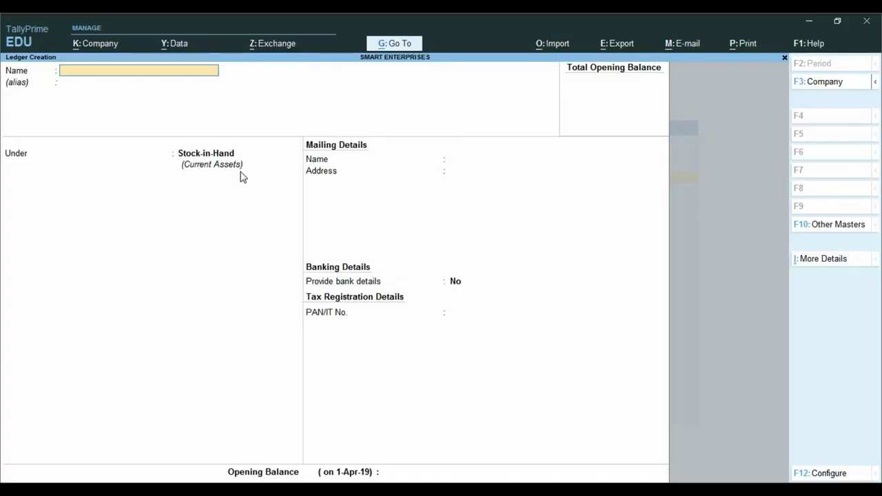
{"action": "key", "text": "alt+Tab"}
{"action": "key", "text": "ctrl+alt+v"}
{"action": "key", "text": "Return"}
{"action": "key", "text": "Return"}
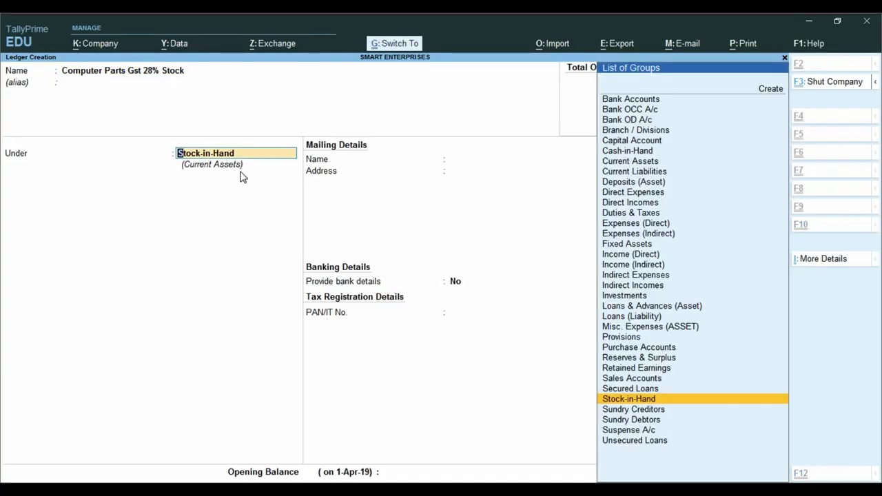
{"action": "key", "text": "ctrl+a"}
- Create the Computer Parts Stock GST 5% ledger under Stock-in-Hand with its name copied from the PandL workbook in Excel, and leave ledger creation
{"action": "key", "text": "alt+Tab"}
{"action": "key", "text": "Down"}
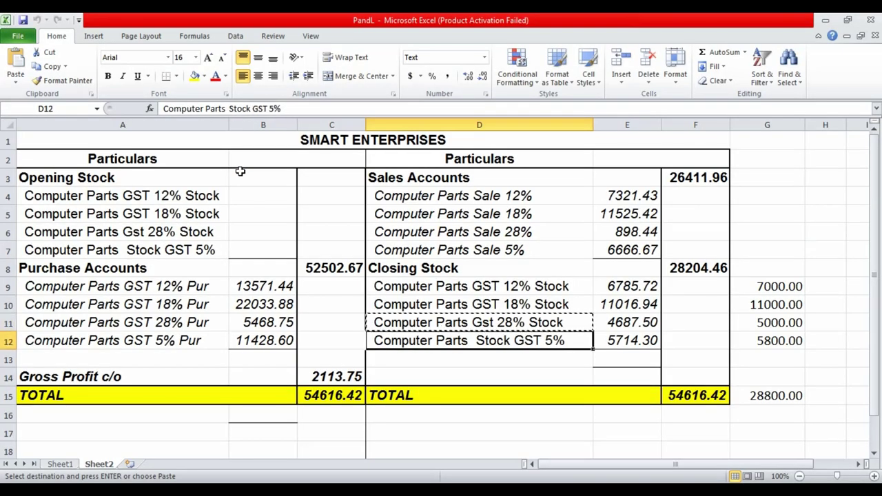
{"action": "key", "text": "ctrl+c"}
{"action": "key", "text": "alt+Tab"}
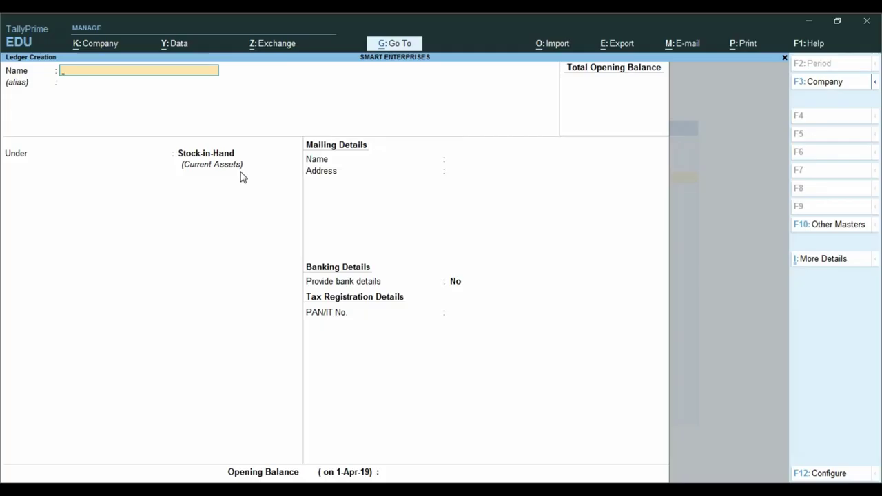
{"action": "key", "text": "ctrl+alt+v"}
{"action": "key", "text": "Return"}
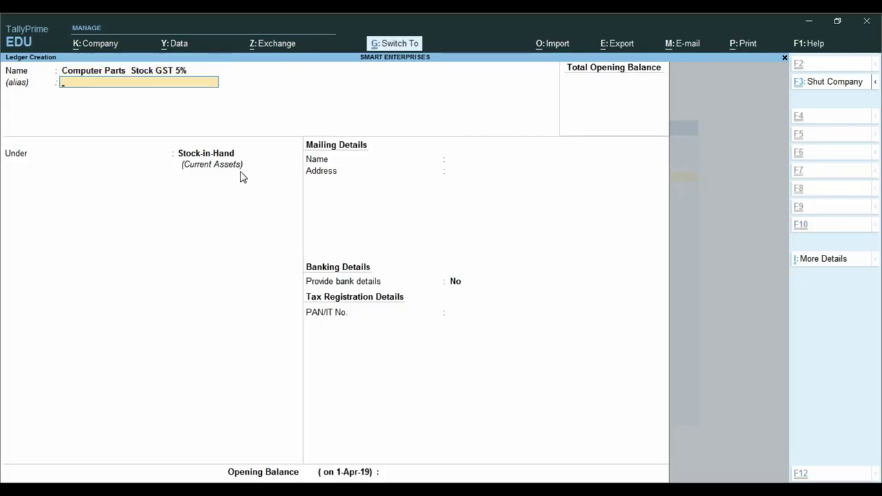
{"action": "key", "text": "ctrl+a"}
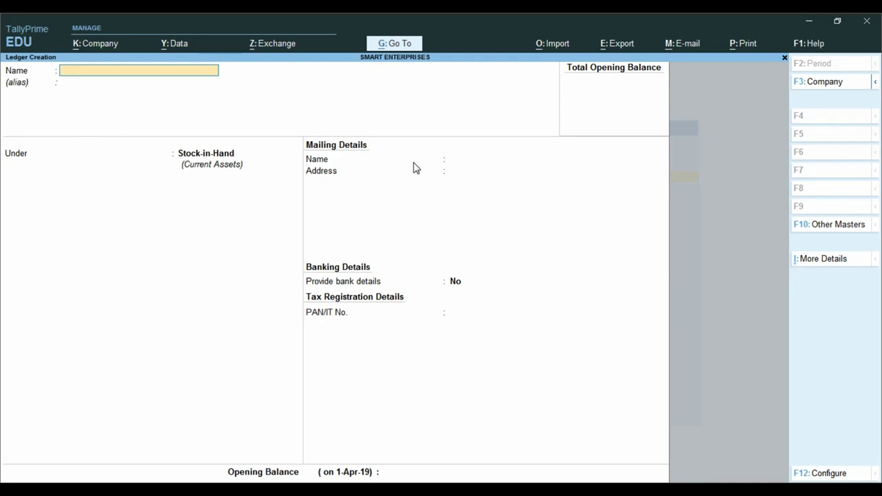
{"action": "key", "text": "Escape"}
{"action": "key", "text": "y"}
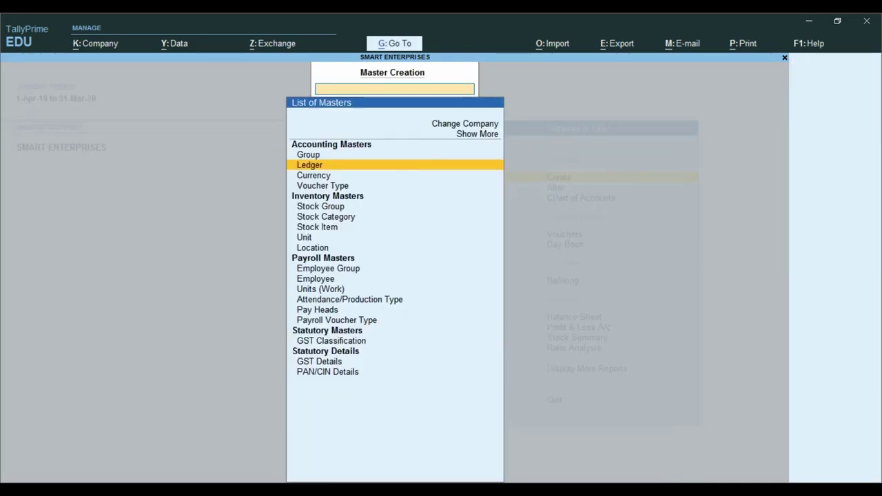
- Switch to the PandL workbook in Excel and compare each closing stock amount with the adjusted value beside it
{"action": "key", "text": "alt+Tab"}
{"action": "left_click", "coordinate": [786, 288]}
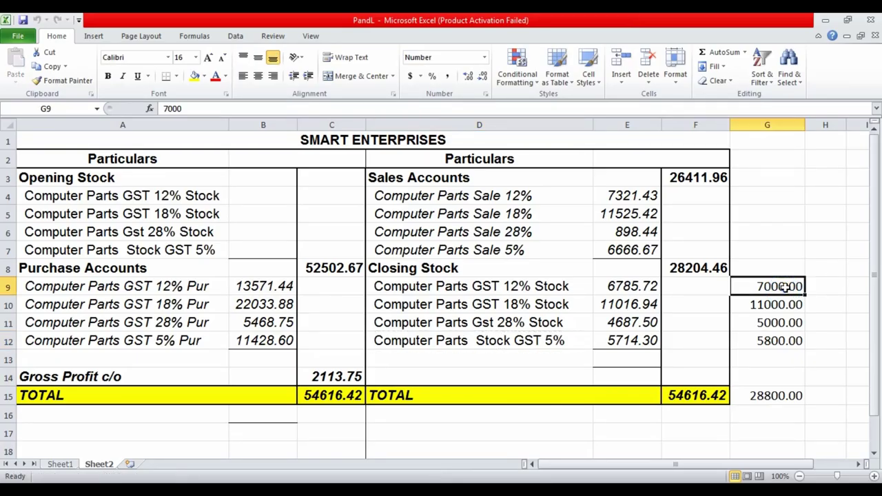
{"action": "left_click", "coordinate": [636, 287]}
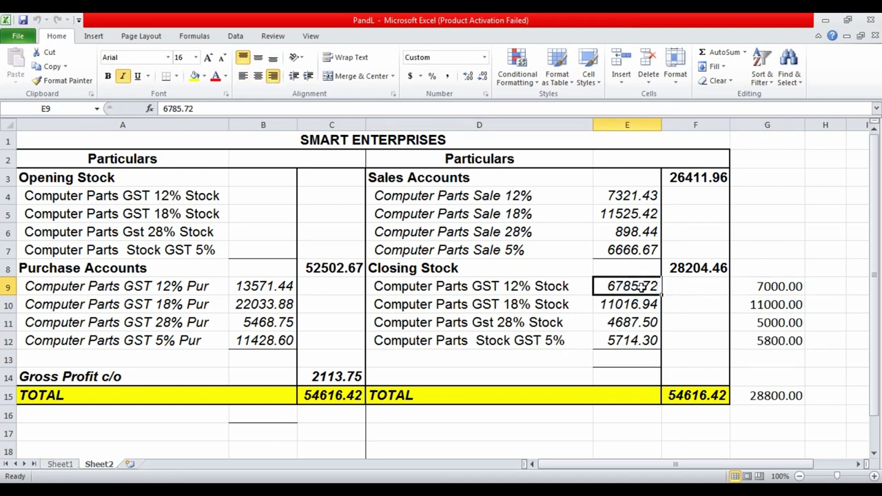
{"action": "left_click", "coordinate": [793, 289]}
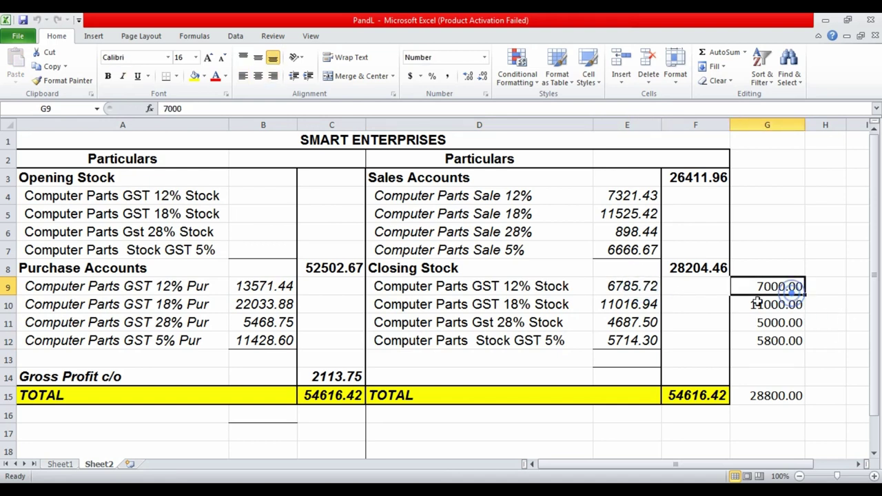
{"action": "left_click", "coordinate": [619, 306]}
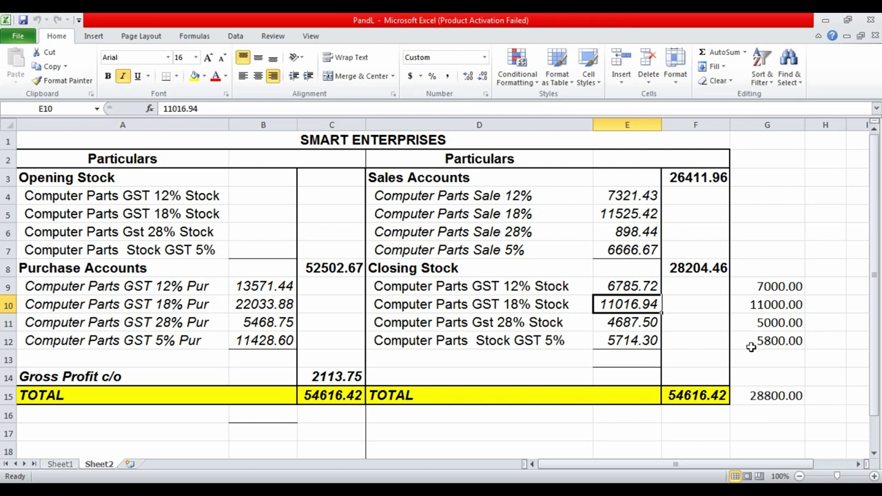
{"action": "left_click", "coordinate": [779, 323]}
{"action": "left_click", "coordinate": [646, 343]}
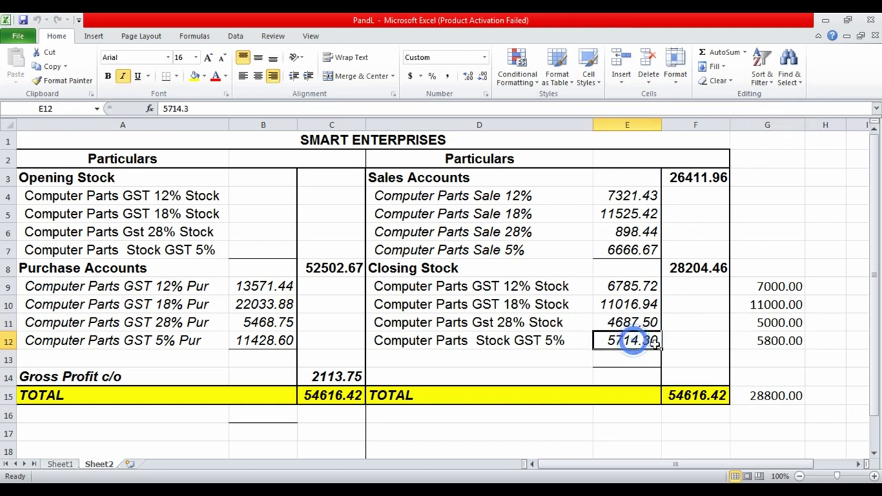
{"action": "left_click", "coordinate": [779, 340]}
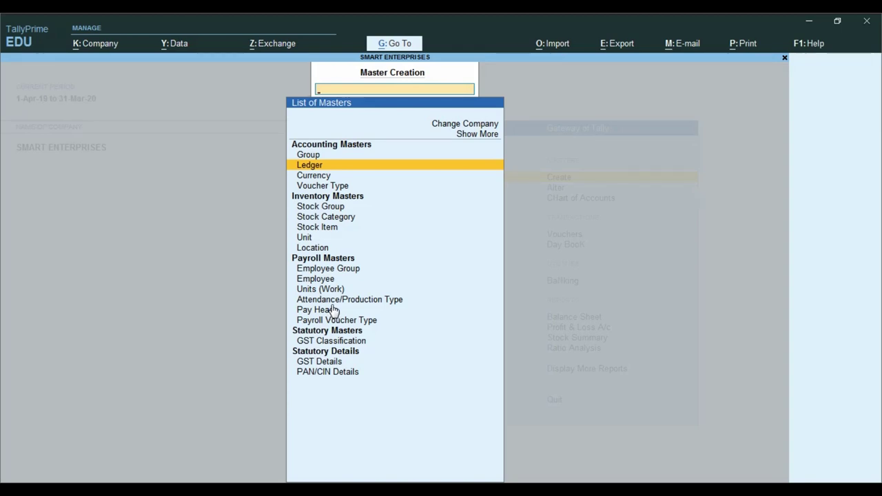
- Return to TallyPrime and open the Computer Parts GST 12% Stock ledger for alteration, checking its name against the PandL workbook in Excel
{"action": "key", "text": "Escape"}
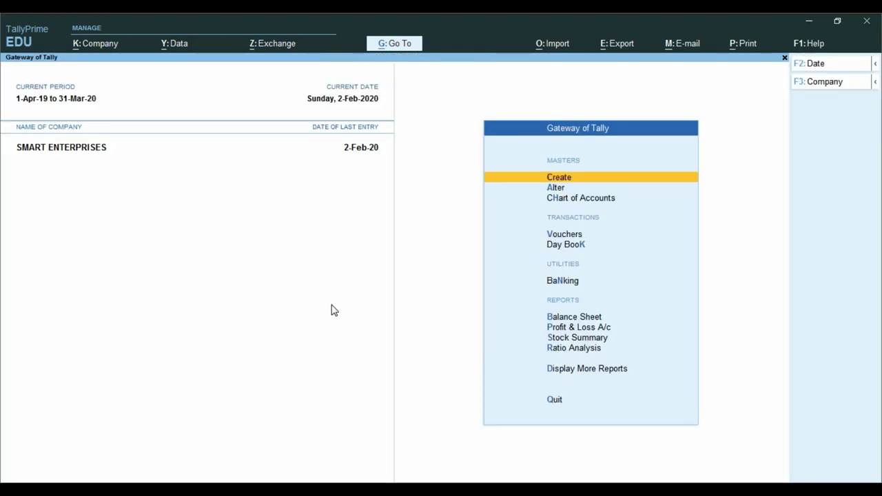
{"action": "key", "text": "Down"}
{"action": "key", "text": "Return"}
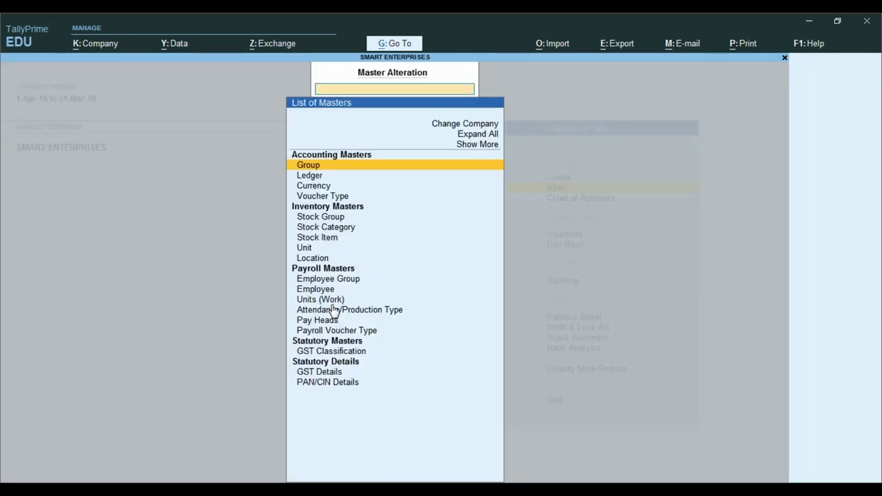
{"action": "key", "text": "Down"}
{"action": "key", "text": "Return"}
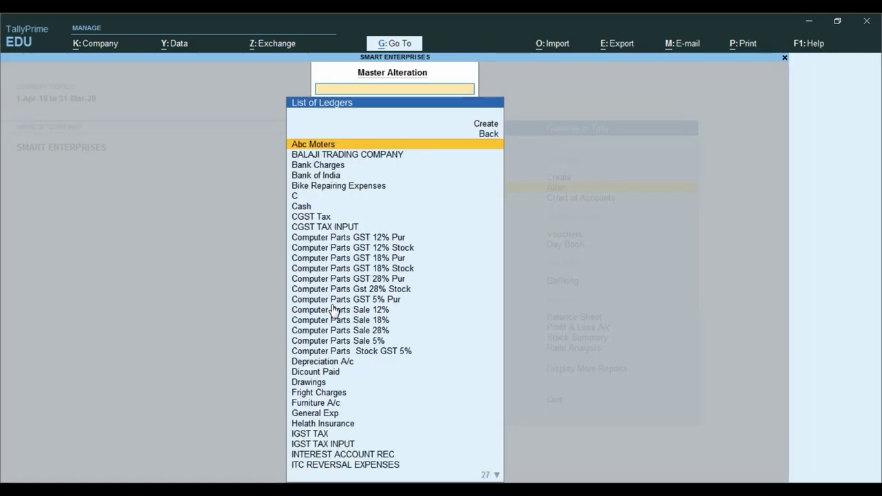
{"action": "key", "text": "alt+Tab"}
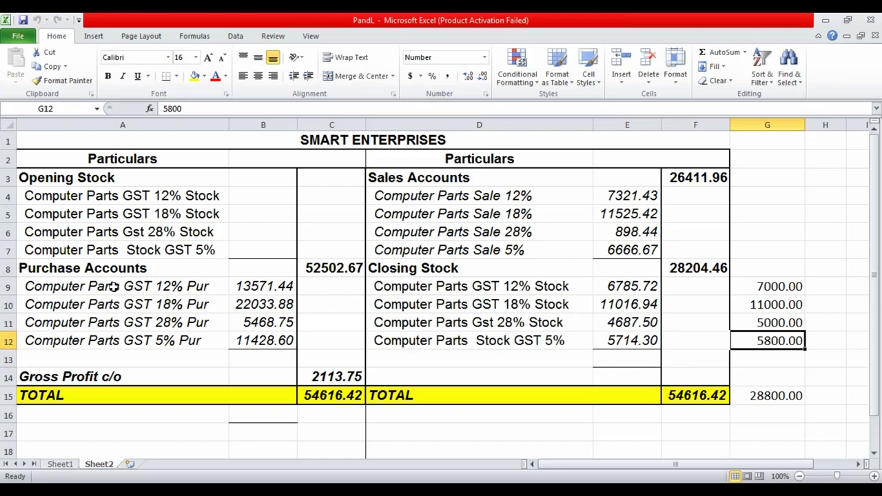
{"action": "left_click", "coordinate": [492, 288]}
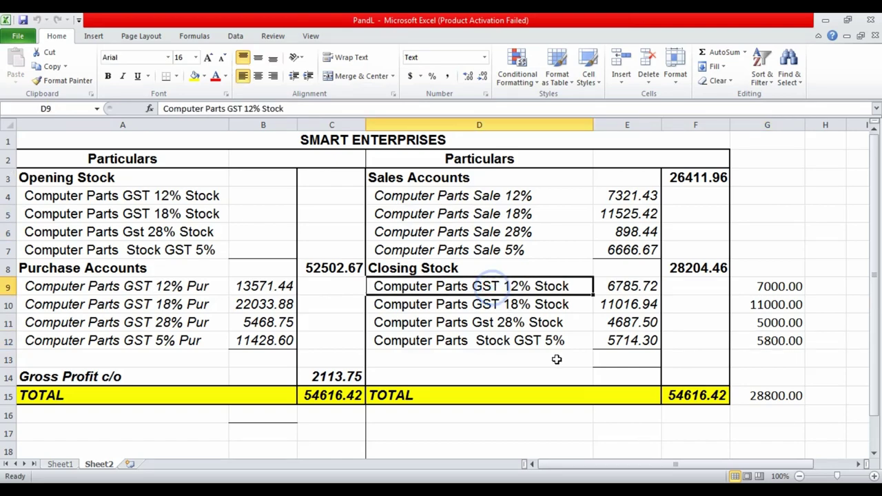
{"action": "key", "text": "alt+Tab"}
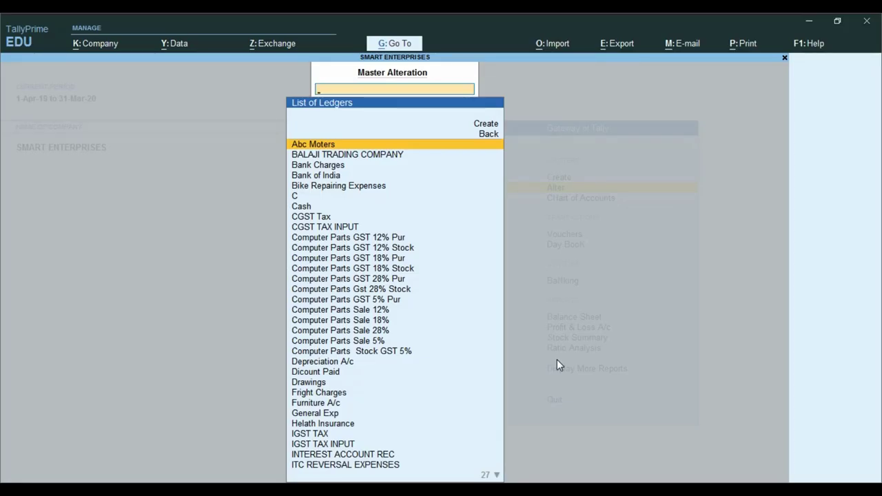
{"action": "type", "text": "st"}
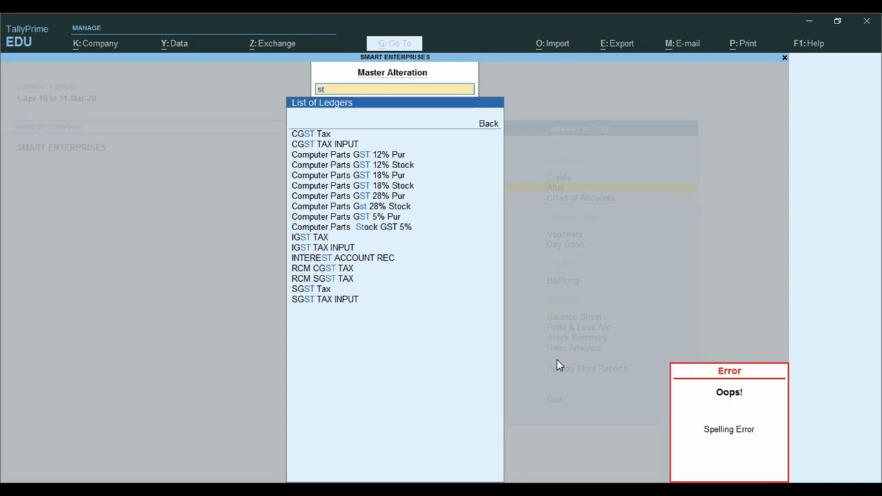
{"action": "type", "text": "ock"}
{"action": "key", "text": "Return"}
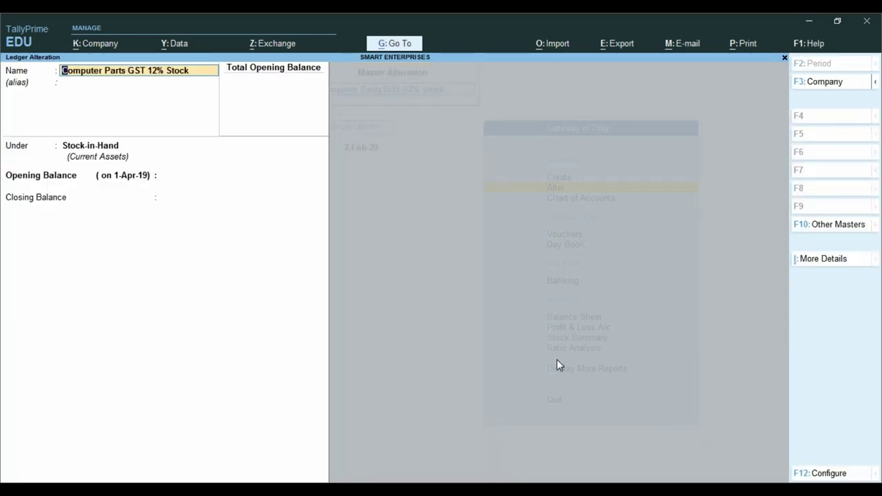
- Enter 0 as the 12% stock ledger's opening balance and set its closing balance date to 31-Mar-21
{"action": "key", "text": "Return"}
{"action": "key", "text": "Return"}
{"action": "key", "text": "Return"}
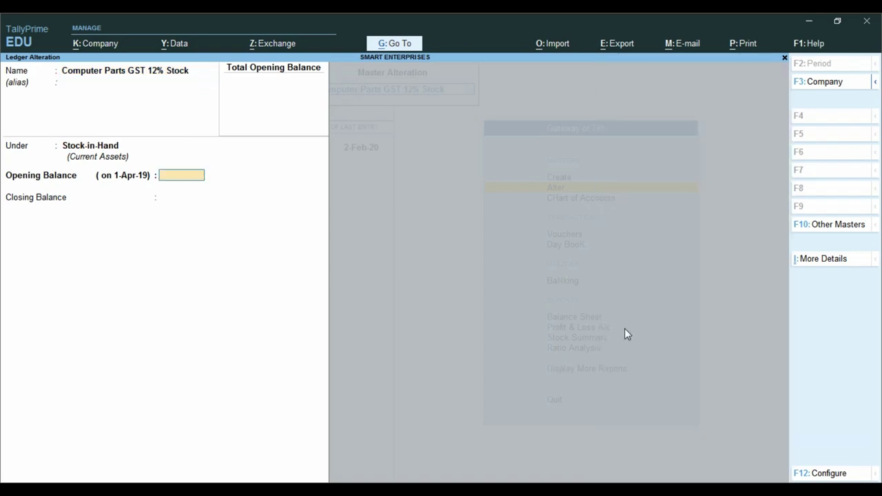
{"action": "key", "text": "ctrl"}
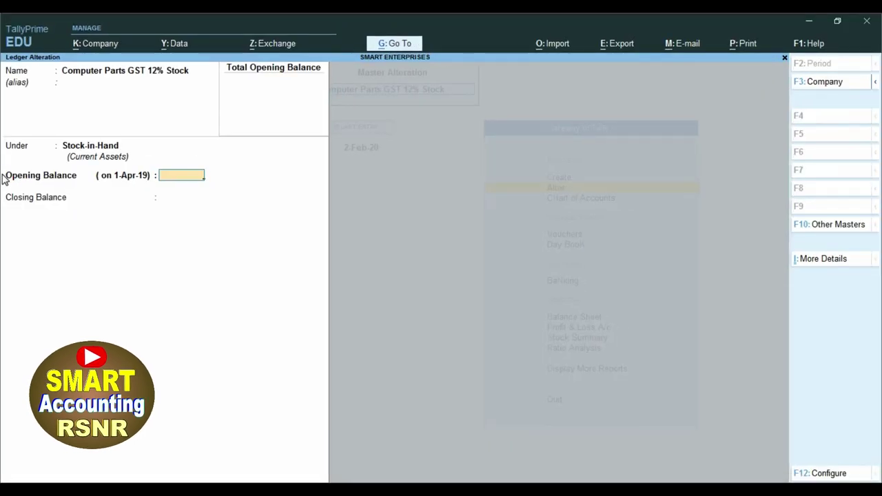
{"action": "type", "text": "0"}
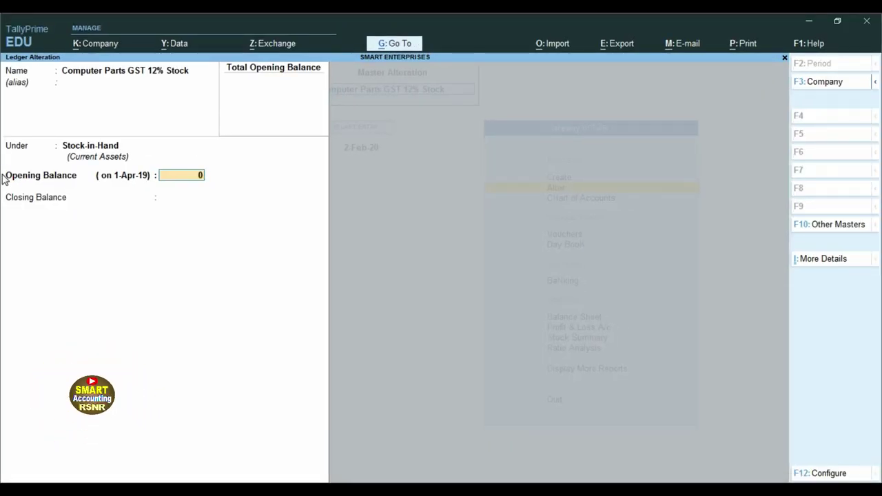
{"action": "key", "text": "Return"}
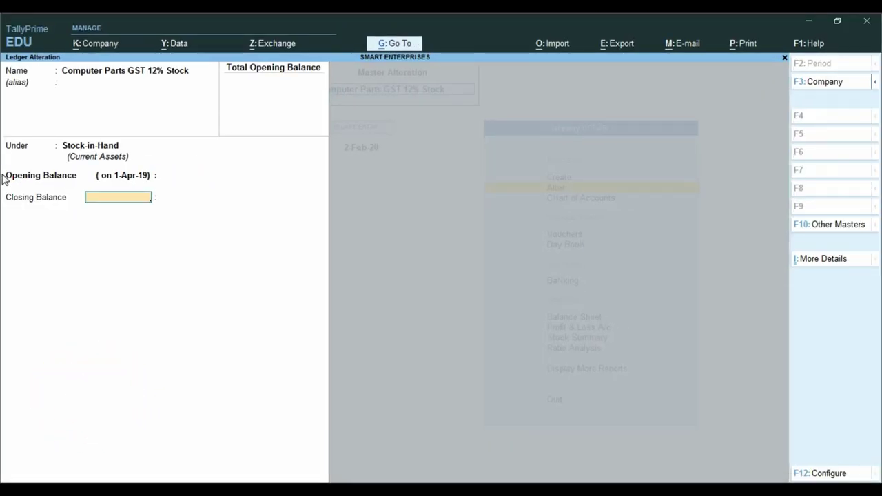
{"action": "type", "text": "31.3"}
{"action": "type", "text": ".2021"}
{"action": "key", "text": "Return"}
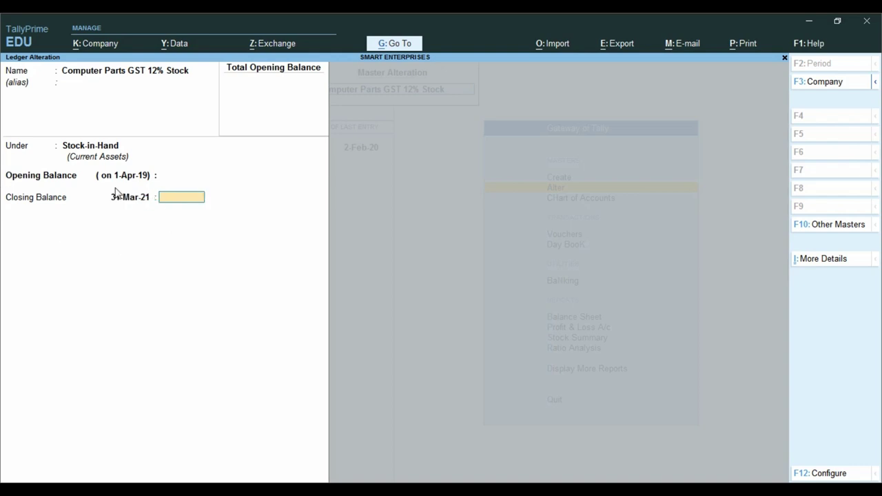
- Look up the adjusted 12% stock amount in the PandL workbook in Excel, enter 7000 as its closing balance in TallyPrime, and save the ledger
{"action": "key", "text": "ctrl"}
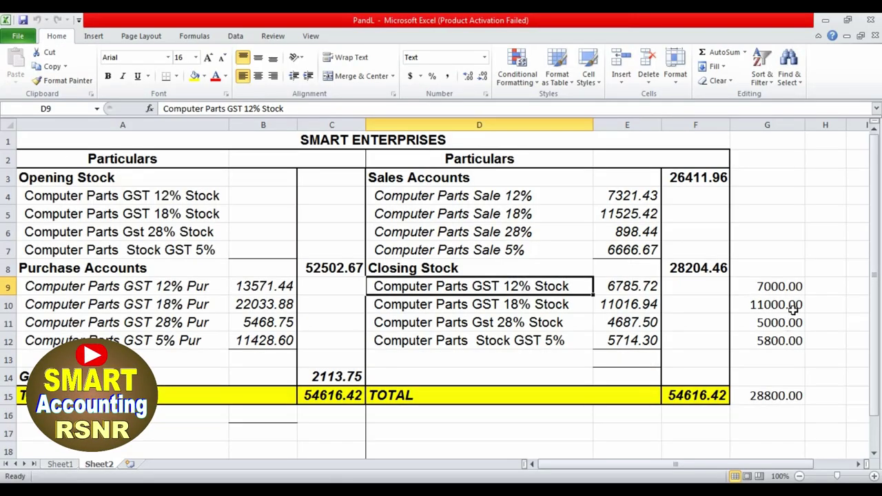
{"action": "left_click", "coordinate": [781, 290]}
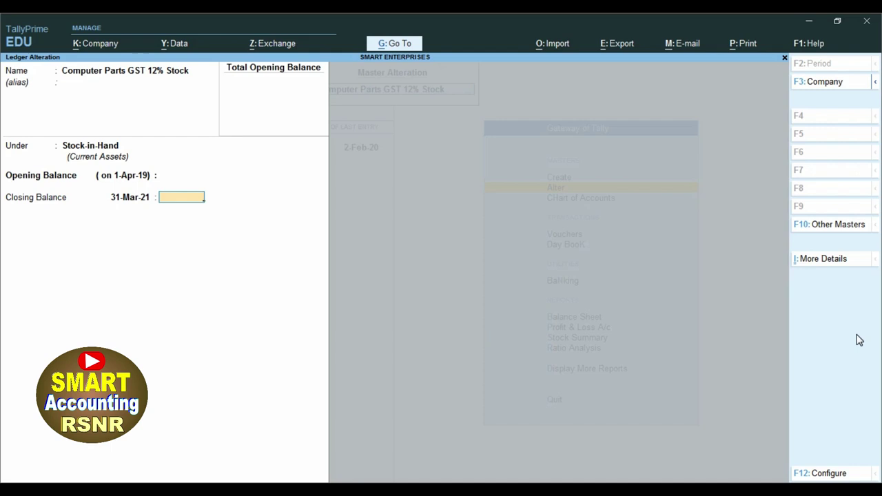
{"action": "type", "text": "7,00"}
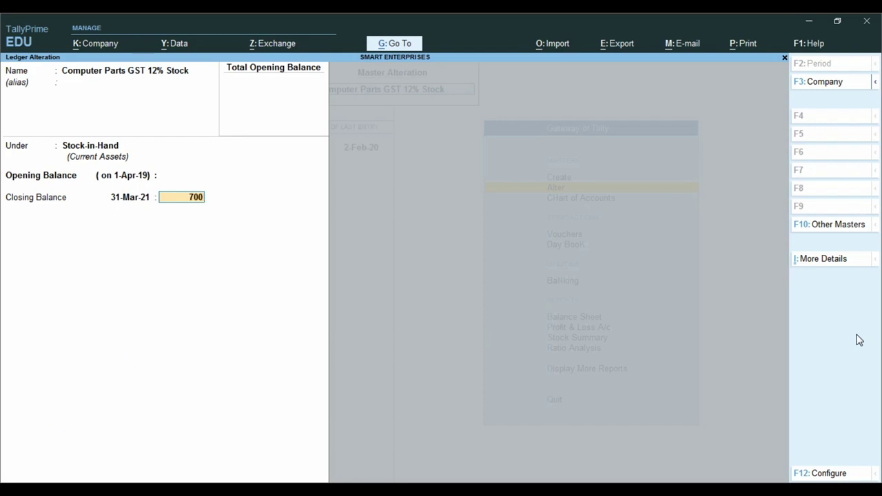
{"action": "type", "text": "0"}
{"action": "key", "text": "Return"}
{"action": "key", "text": "Return"}
{"action": "key", "text": "Return"}
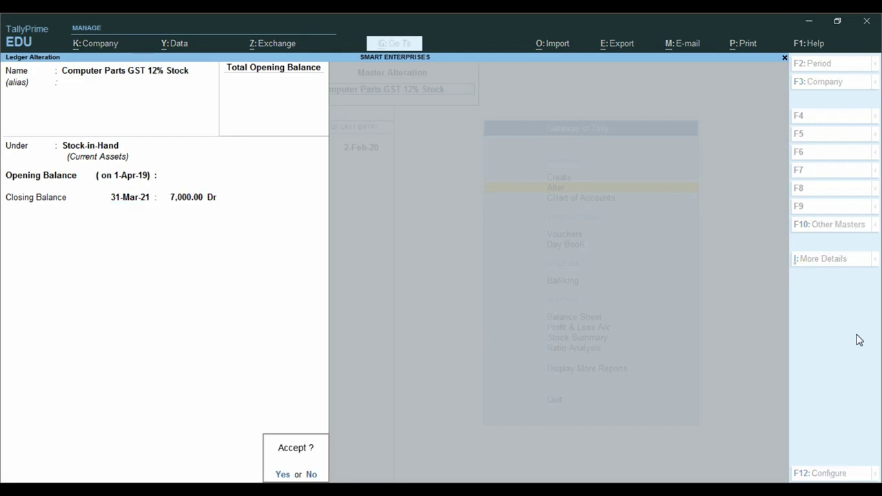
{"action": "key", "text": "Return"}
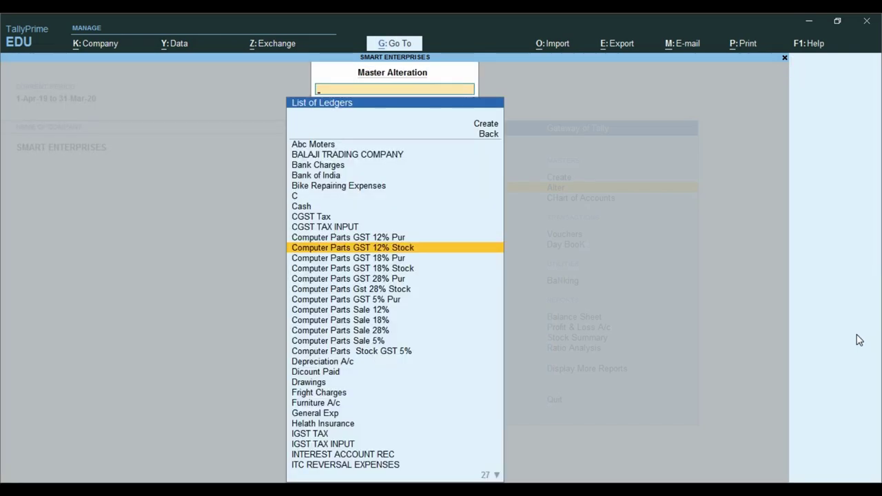
- Open the Computer Parts GST 18% Stock ledger for alteration and set its closing balance date to 31-Mar-21
{"action": "type", "text": "stock"}
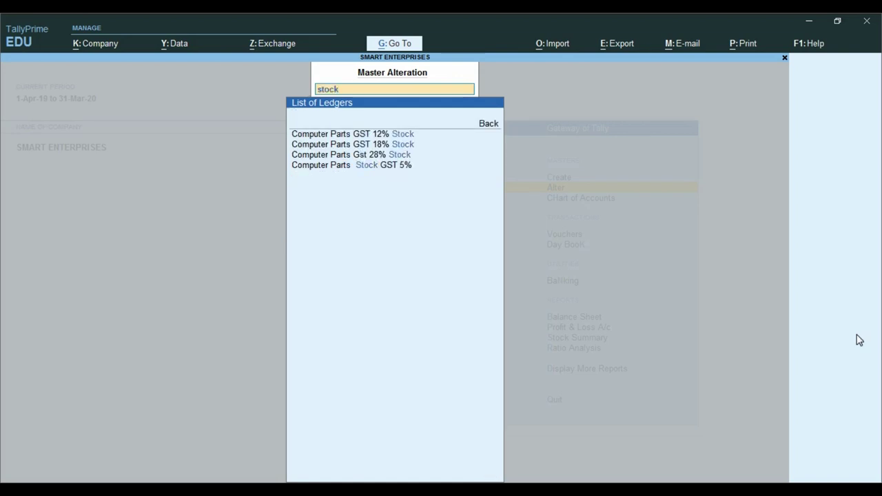
{"action": "key", "text": "Down"}
{"action": "key", "text": "Return"}
{"action": "key", "text": "Return"}
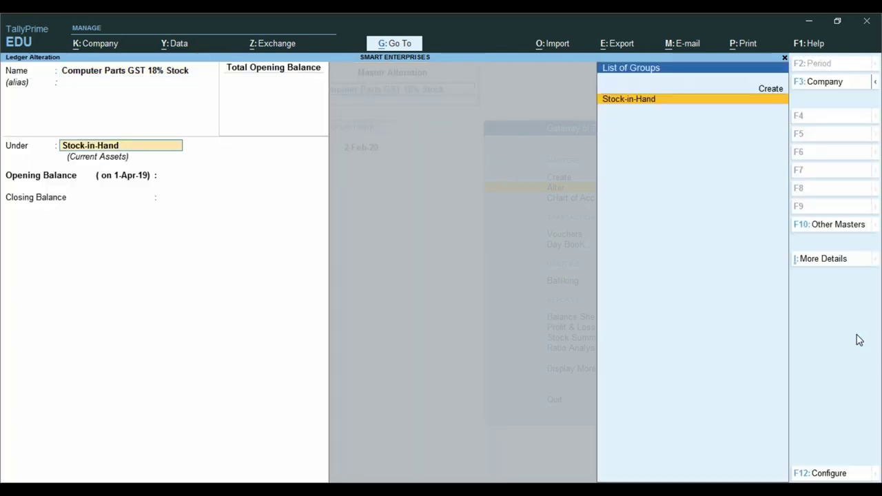
{"action": "key", "text": "Return"}
{"action": "key", "text": "Return"}
{"action": "type", "text": "31-3-21"}
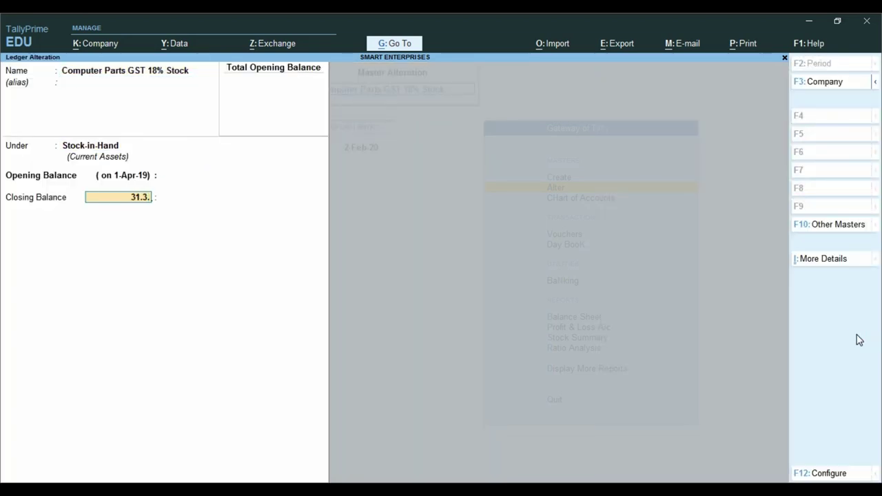
{"action": "key", "text": "Return"}
- Check the adjusted 18% stock amount in Excel, enter 11000 as the closing balance in TallyPrime, and save the ledger
{"action": "key", "text": "alt+Tab"}
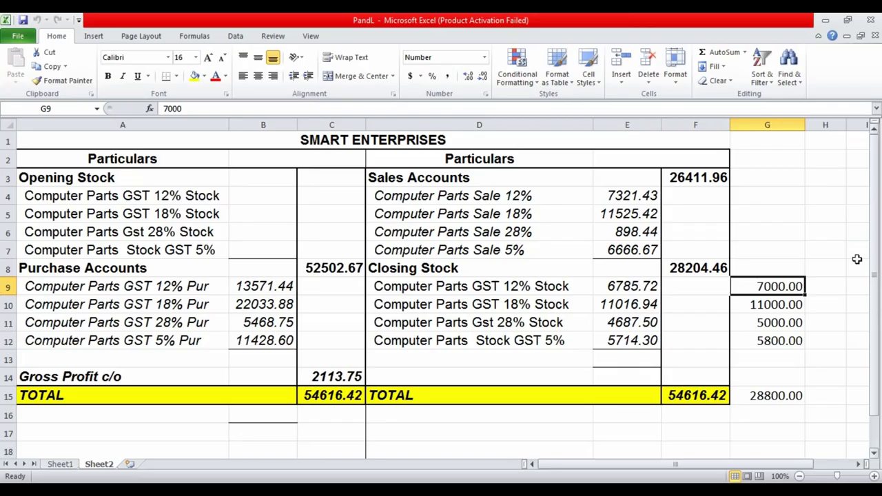
{"action": "left_click", "coordinate": [792, 305]}
{"action": "key", "text": "alt+Tab"}
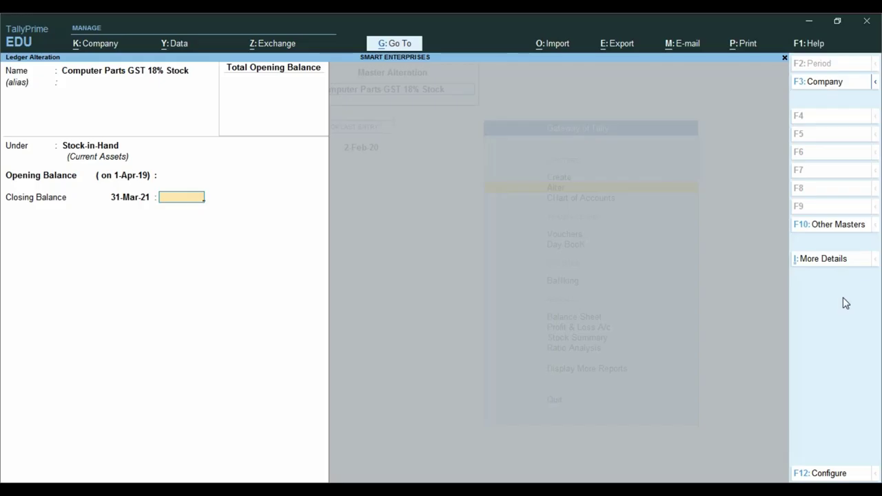
{"action": "type", "text": "11000"}
{"action": "key", "text": "Return"}
{"action": "key", "text": "Return"}
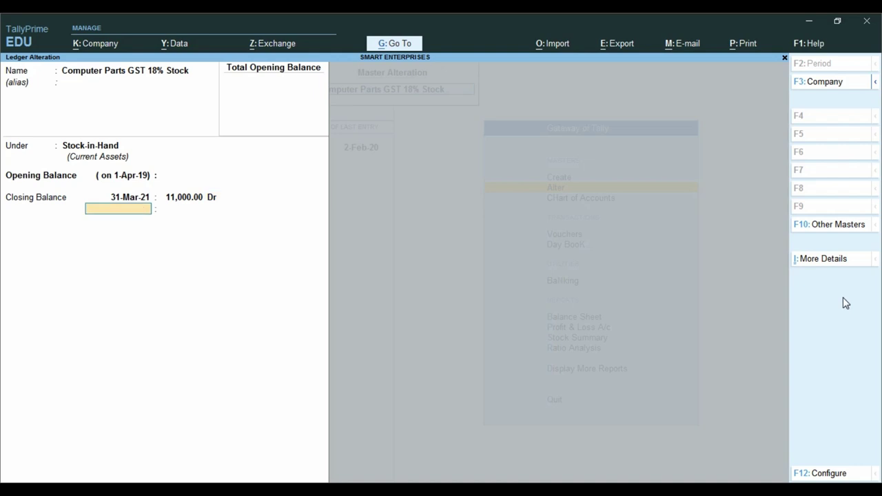
{"action": "key", "text": "Return"}
{"action": "key", "text": "Return"}
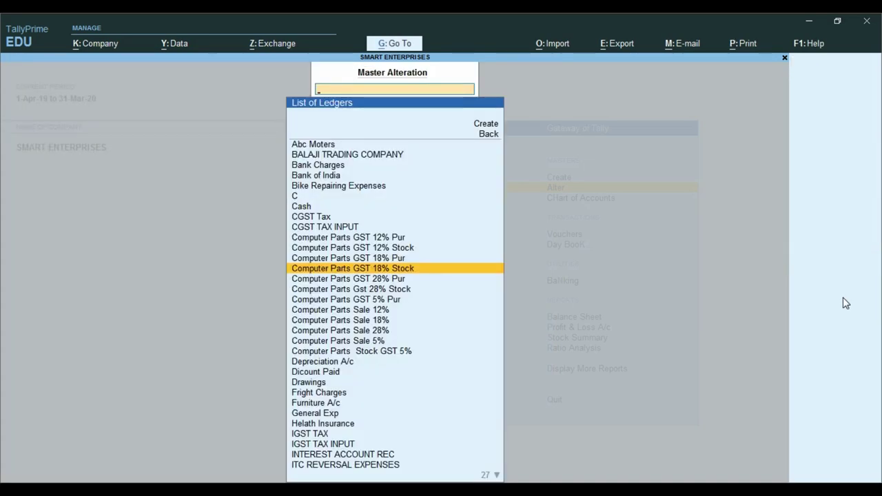
- Open the Computer Parts Gst 28% Stock ledger for alteration and set its closing balance date to 31-Mar-21
{"action": "type", "text": "stock"}
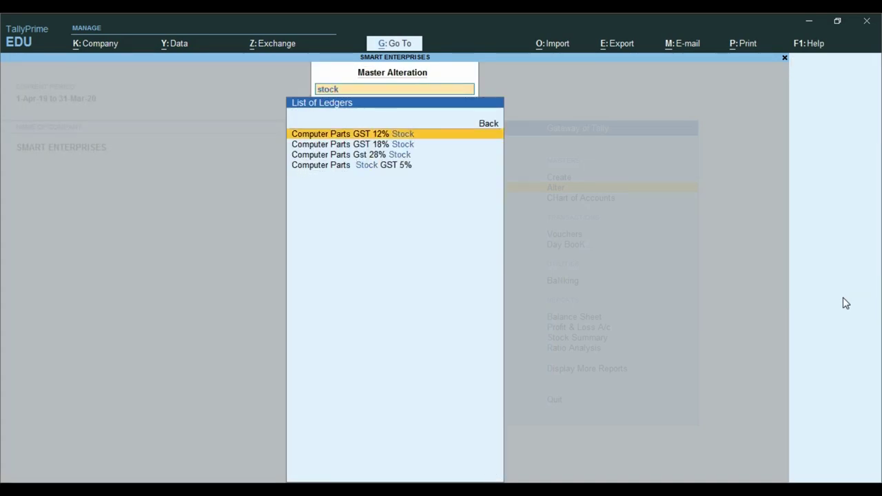
{"action": "key", "text": "Down"}
{"action": "key", "text": "Down"}
{"action": "key", "text": "Return"}
{"action": "key", "text": "Return"}
{"action": "key", "text": "Return"}
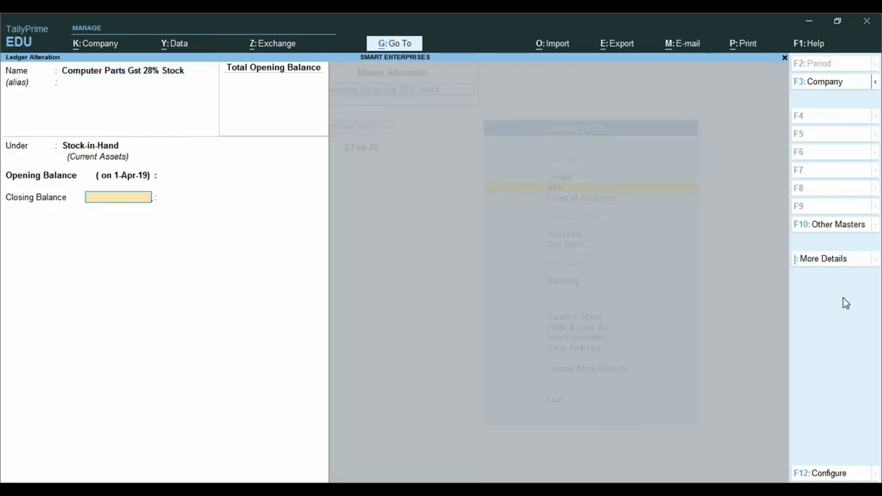
{"action": "type", "text": "31-3-2021"}
{"action": "key", "text": "Return"}
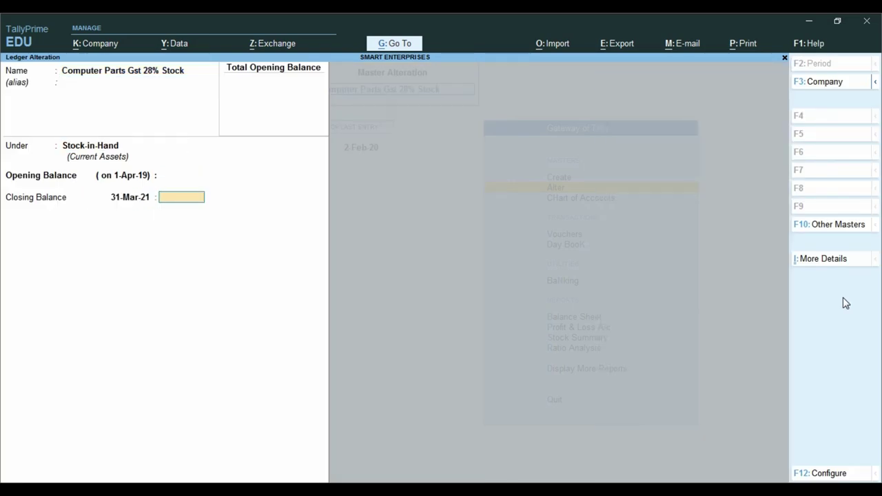
- Check the adjusted 28% stock amount in Excel, enter 5000 as the closing balance in TallyPrime, and save the ledger
{"action": "key", "text": "alt+Tab"}
{"action": "left_click", "coordinate": [767, 324]}
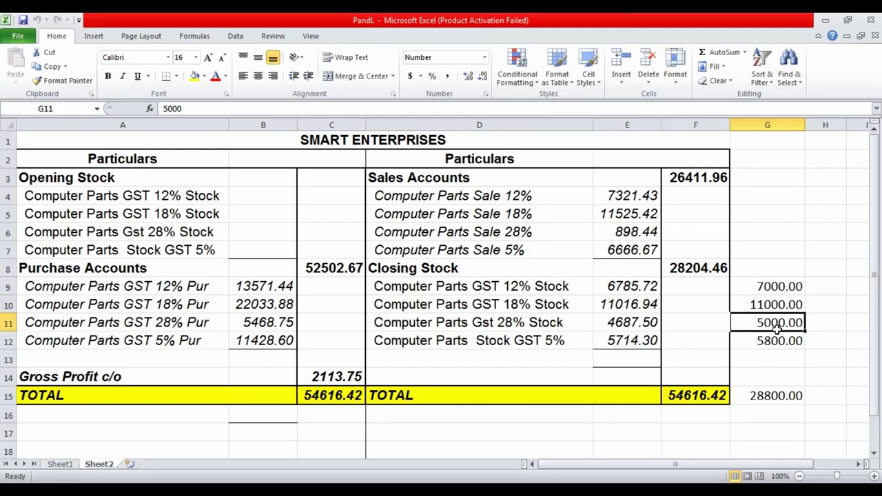
{"action": "key", "text": "alt+Tab"}
{"action": "type", "text": "5000"}
{"action": "key", "text": "Return"}
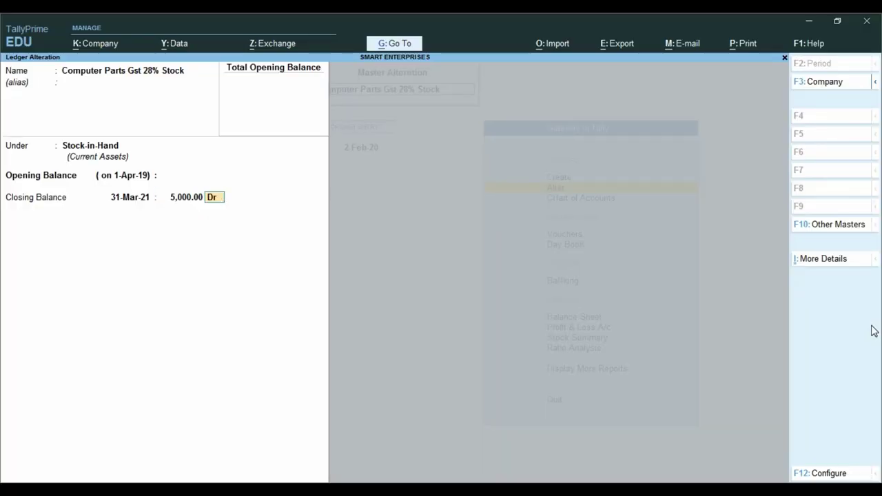
{"action": "key", "text": "Return"}
{"action": "key", "text": "Return"}
{"action": "key", "text": "Return"}
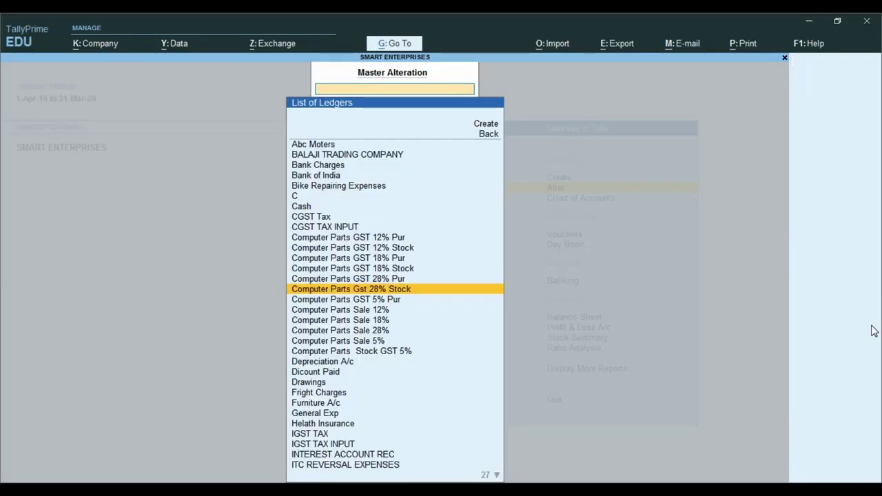
- Open the Computer Parts Stock GST 5% ledger for alteration and set its closing balance date to 31-Mar-21
{"action": "type", "text": "stock"}
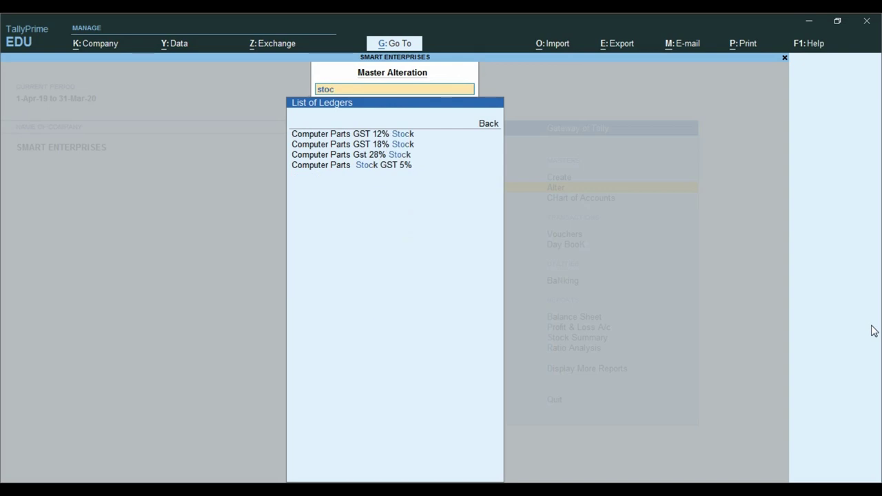
{"action": "key", "text": "Down"}
{"action": "key", "text": "Down"}
{"action": "key", "text": "Down"}
{"action": "key", "text": "Down"}
{"action": "key", "text": "Return"}
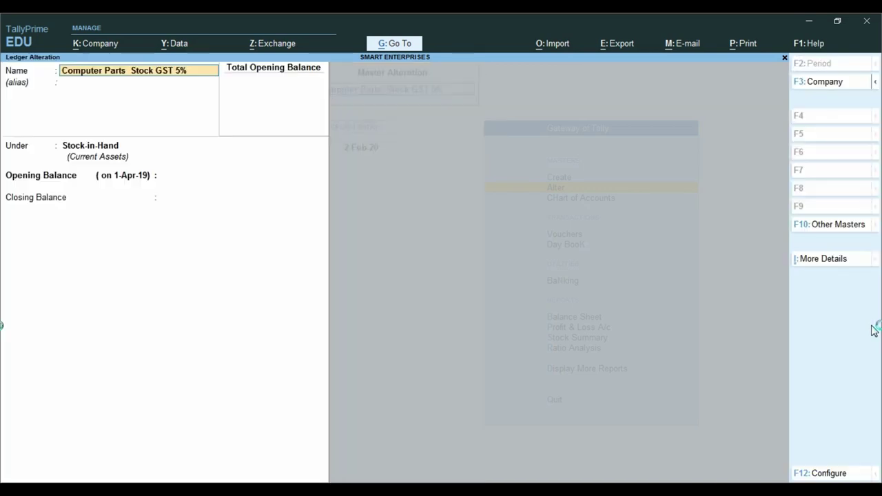
{"action": "key", "text": "Return"}
{"action": "key", "text": "Return"}
{"action": "key", "text": "Return"}
{"action": "type", "text": "31."}
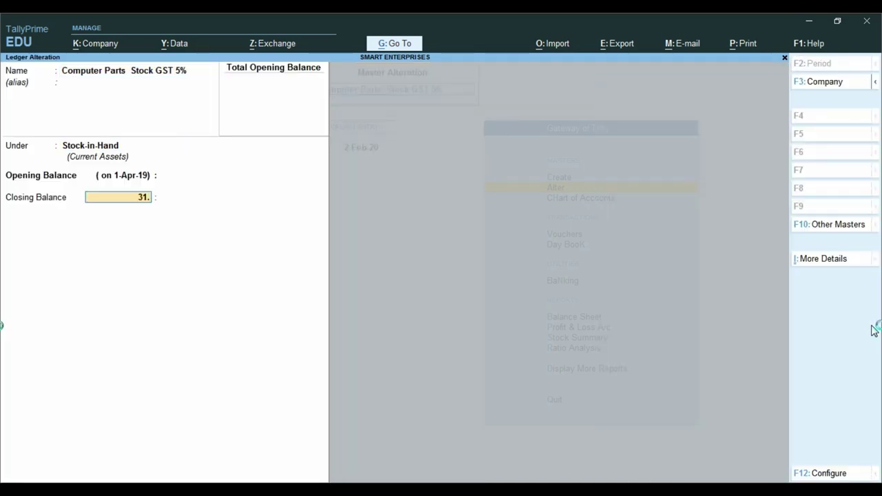
{"action": "type", "text": "3.2021"}
{"action": "key", "text": "Return"}
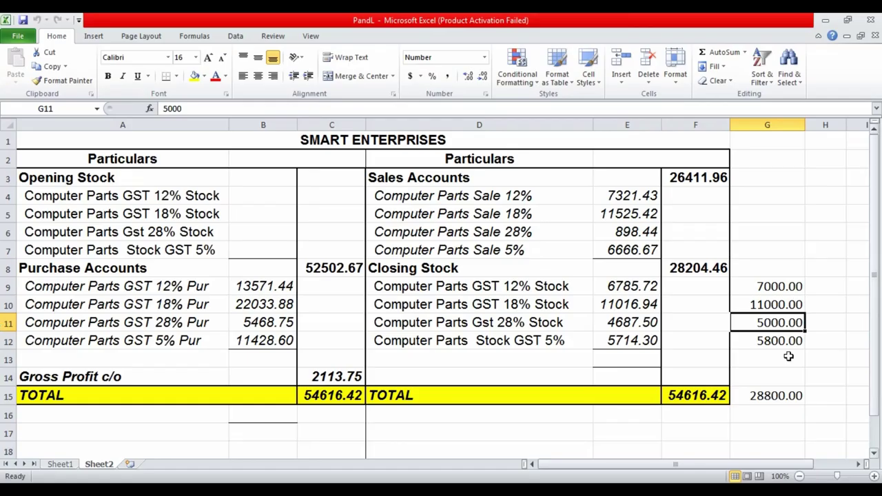
- Check the adjusted 5% stock amount in Excel, enter 5800 as the closing balance in TallyPrime, save the ledger and leave ledger alteration
{"action": "left_click", "coordinate": [783, 340]}
{"action": "key", "text": "alt+Tab"}
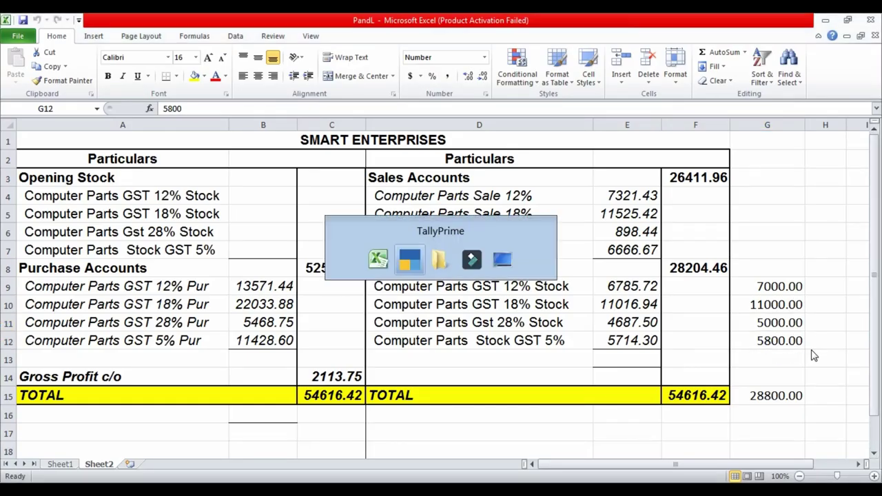
{"action": "type", "text": "5800"}
{"action": "key", "text": "Return"}
{"action": "key", "text": "Return"}
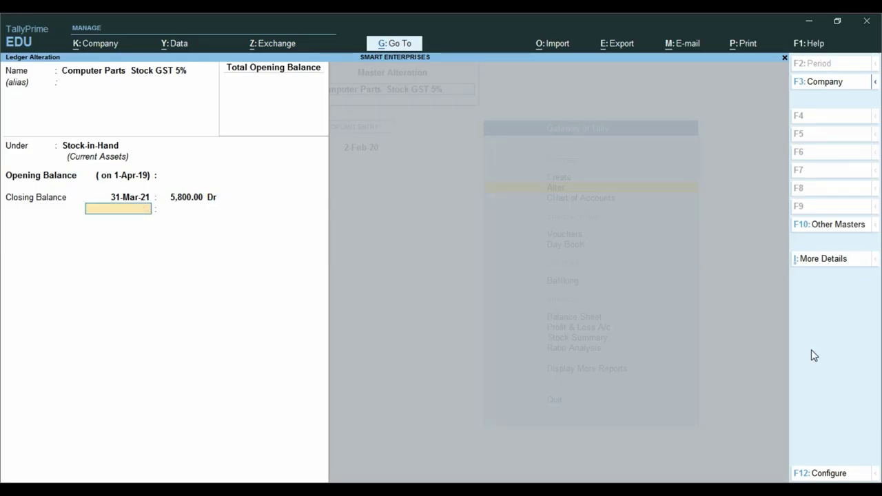
{"action": "key", "text": "Return"}
{"action": "key", "text": "Return"}
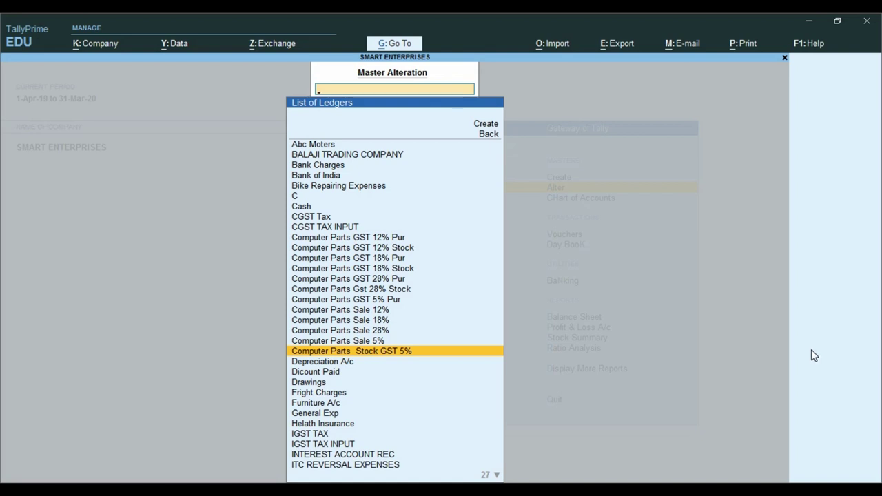
{"action": "key", "text": "Escape"}
{"action": "key", "text": "Escape"}
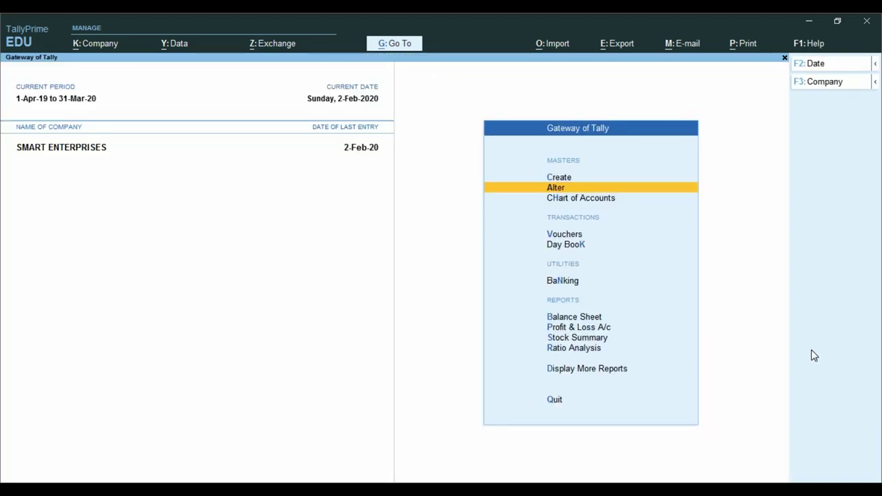
- Open the Profit & Loss A/c report from the Gateway of Tally
{"action": "key", "text": "Down"}
{"action": "key", "text": "Down"}
{"action": "key", "text": "Down"}
{"action": "key", "text": "Down"}
{"action": "key", "text": "Down"}
{"action": "key", "text": "Down"}
{"action": "key", "text": "Return"}
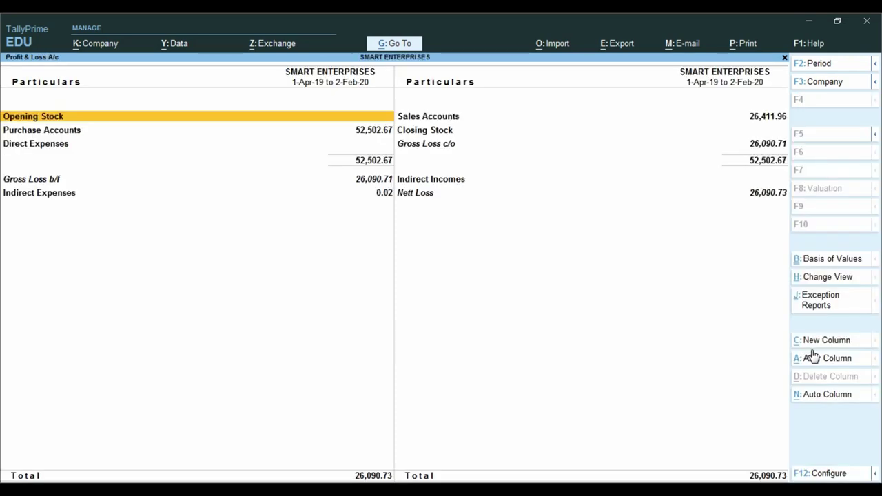
- Show the Profit & Loss report in detailed view and go to the Closing Stock entry
{"action": "key", "text": "alt+F5"}
{"action": "key", "text": "Right"}
{"action": "key", "text": "Down"}
{"action": "key", "text": "Down"}
{"action": "key", "text": "Down"}
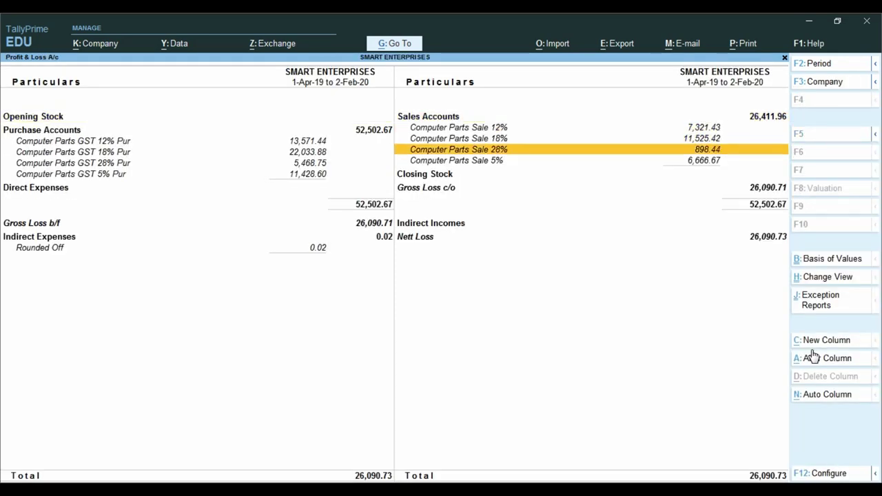
{"action": "key", "text": "Down"}
{"action": "key", "text": "Down"}
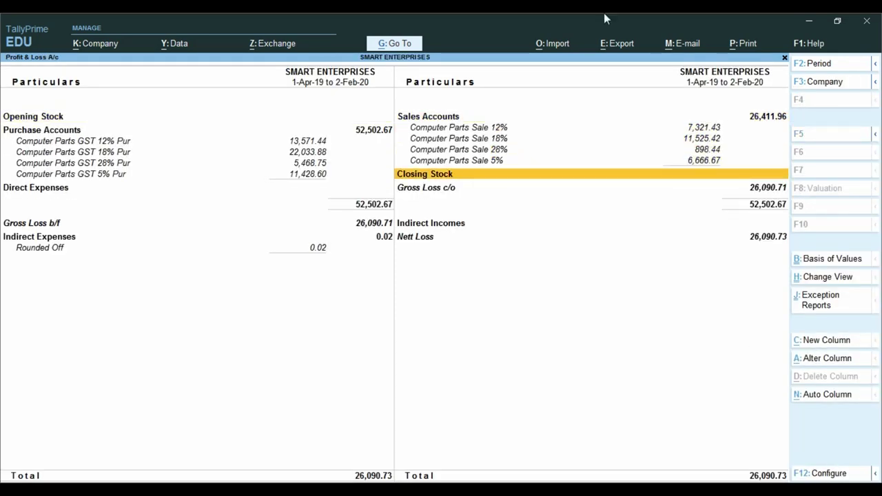
{"action": "key", "text": "ctrl"}
{"action": "key", "text": "ctrl"}
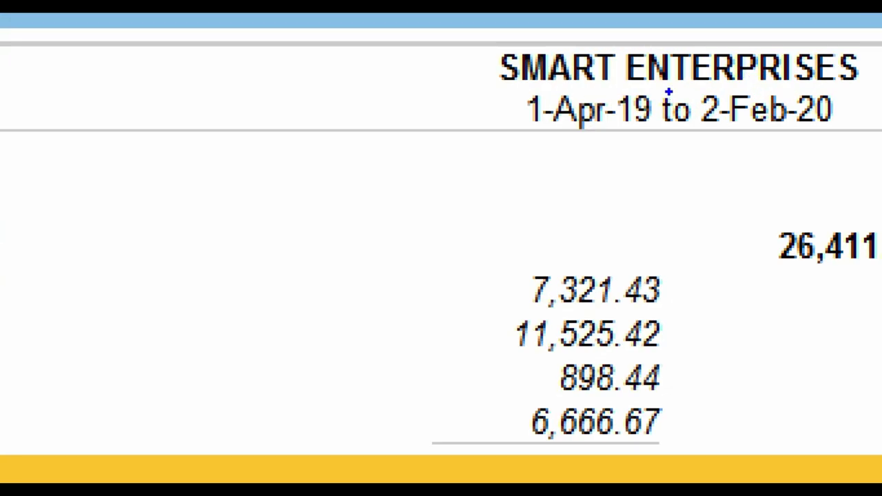
{"action": "left_click_drag", "start_coordinate": [669, 91], "coordinate": [838, 184]}
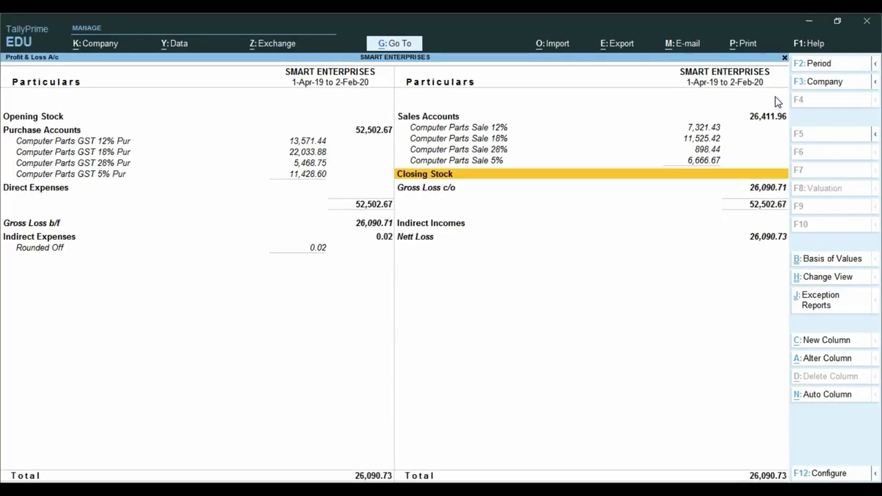
- Set the Profit & Loss report period to end on 31-3-2020
{"action": "key", "text": "alt+F2"}
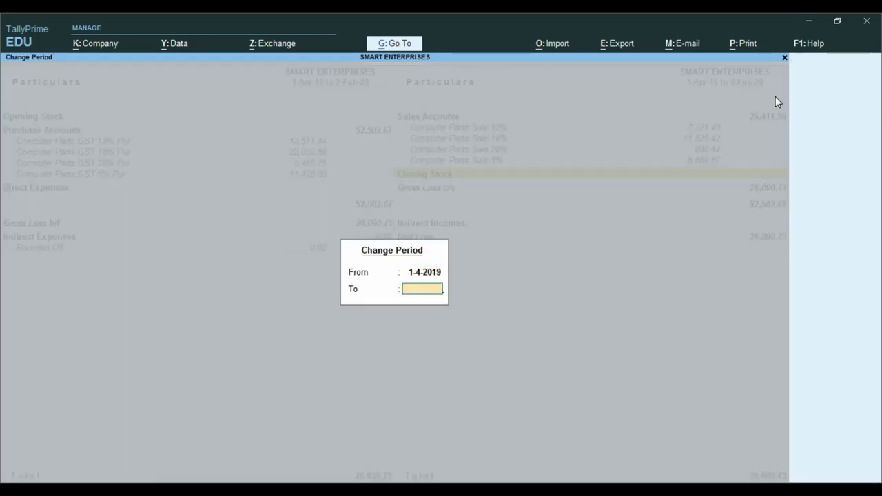
{"action": "type", "text": "31.3.2020"}
{"action": "key", "text": "Return"}
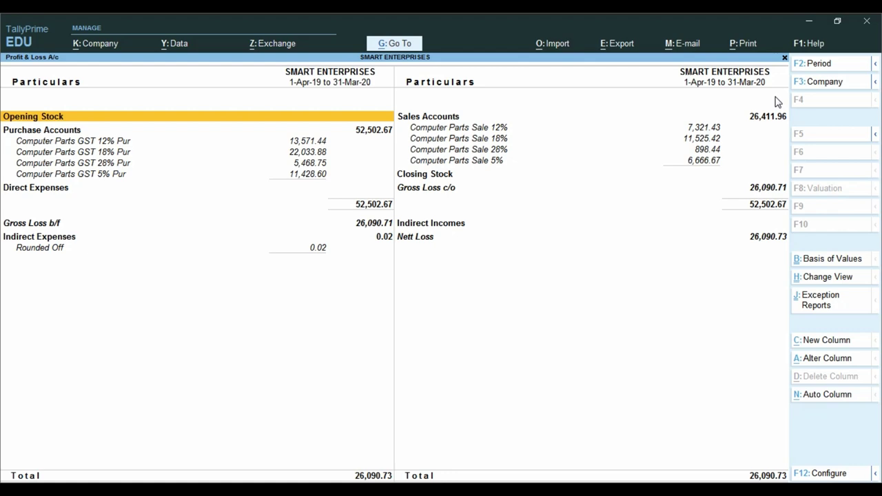
- Set the Profit & Loss report period to run from 1-4-2019 to 31-3-2021
{"action": "key", "text": "F2"}
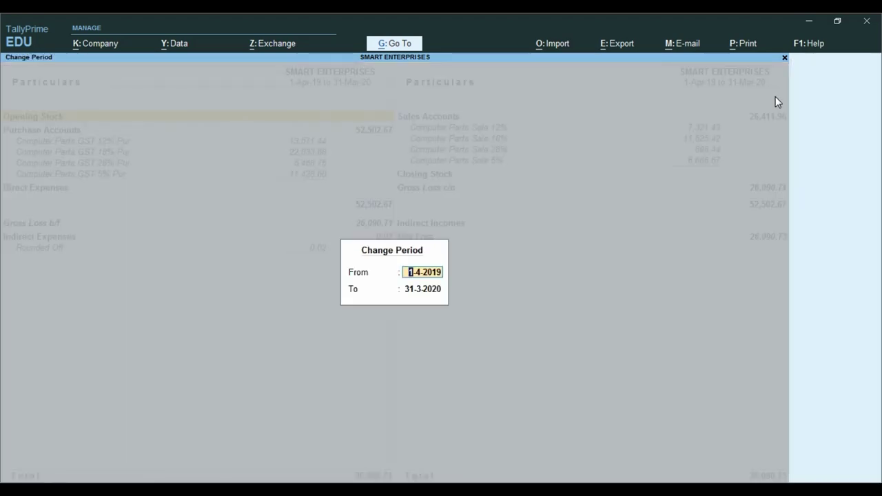
{"action": "key", "text": "Return"}
{"action": "type", "text": "31.3.2021"}
{"action": "key", "text": "Return"}
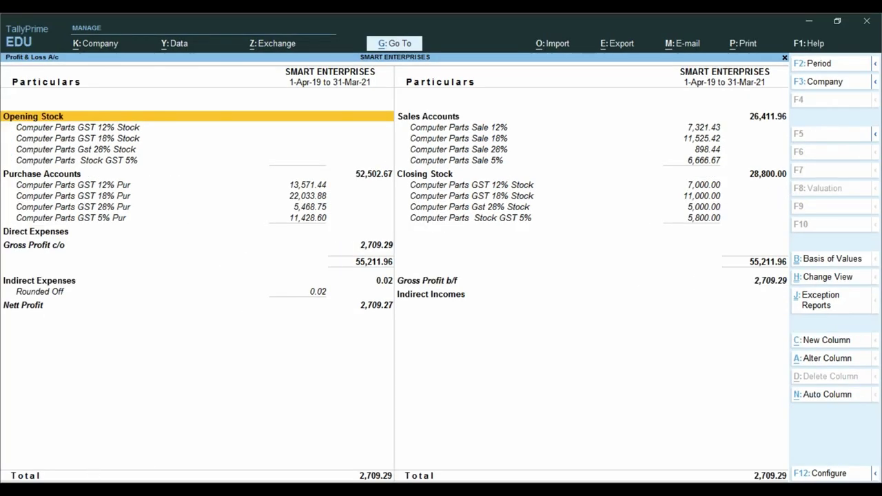
- Switch to the PandL workbook in Excel, check Gross Profit c/o on Sheet1, and compare it with the Profit & Loss report in TallyPrime
{"action": "key", "text": "alt+Tab"}
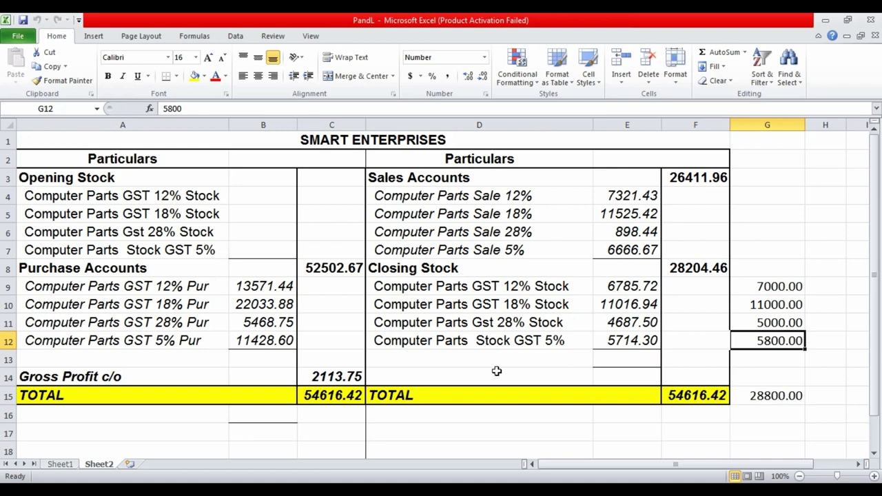
{"action": "left_click", "coordinate": [60, 464]}
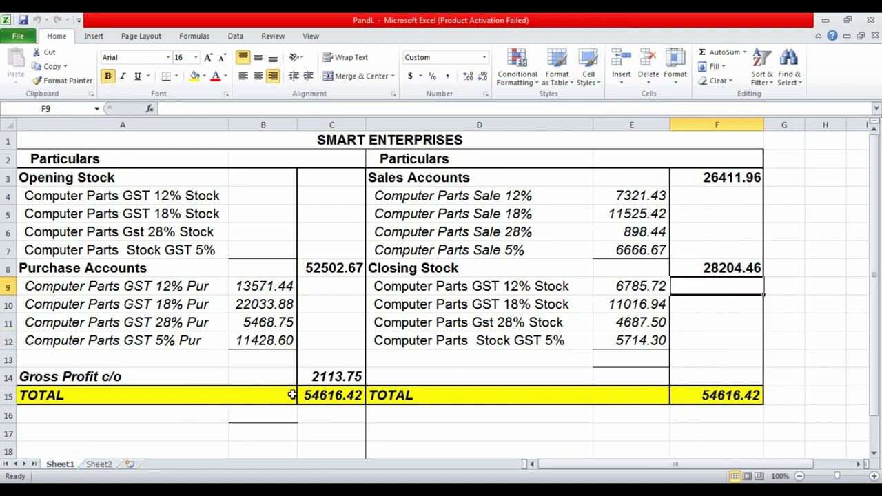
{"action": "left_click", "coordinate": [314, 380]}
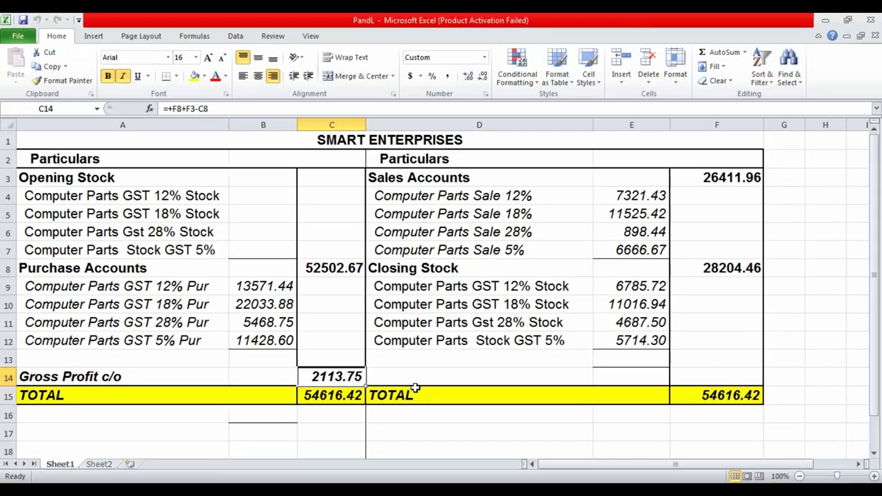
{"action": "key", "text": "alt+Tab"}
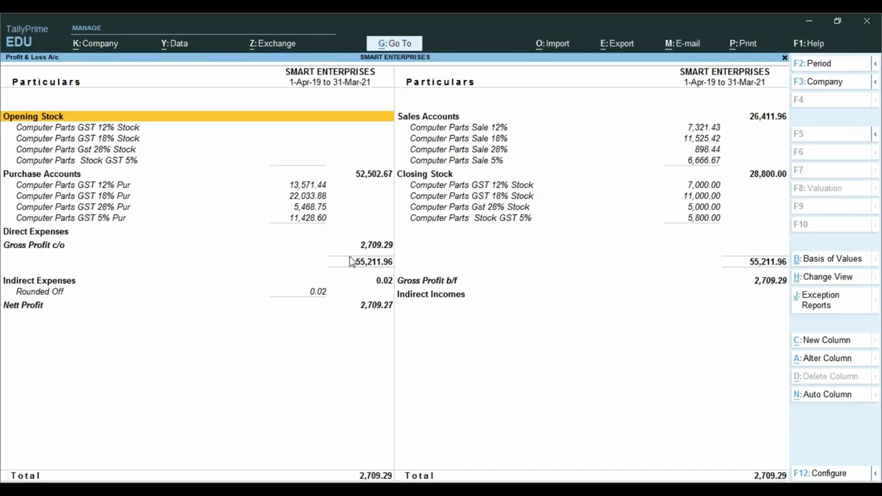
{"action": "key", "text": "ctrl"}
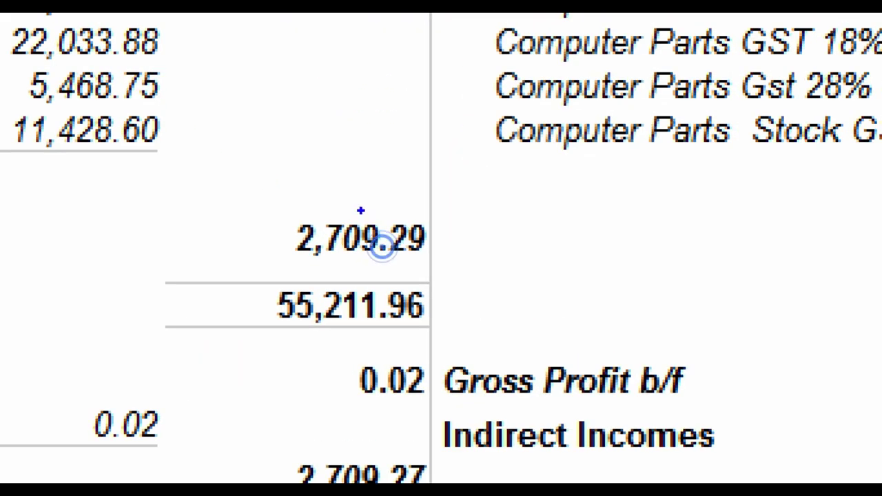
{"action": "mouse_move", "coordinate": [247, 205]}
{"action": "left_mouse_down"}
{"action": "mouse_move", "coordinate": [268, 205]}
{"action": "mouse_move", "coordinate": [265, 251]}
{"action": "left_mouse_up"}
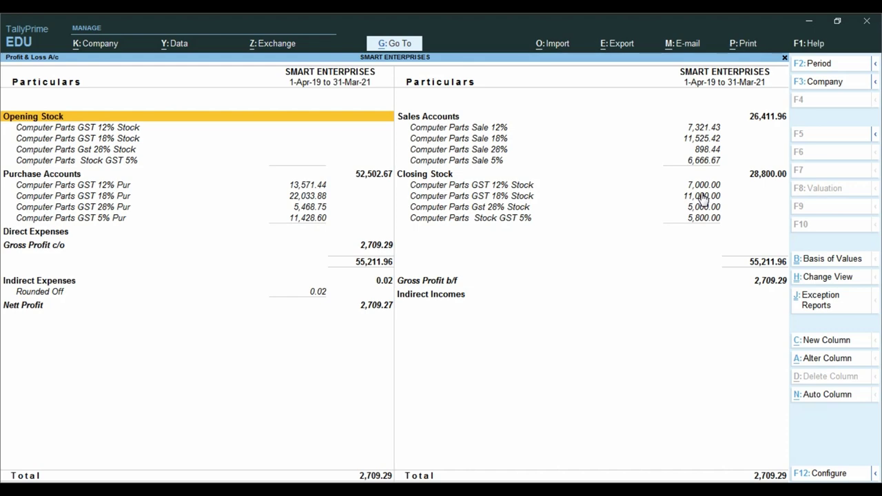
- Set Integrate Accounts with Inventory to Yes in the company features and check the Closing Stock total in the Profit & Loss report
{"action": "key", "text": "F11"}
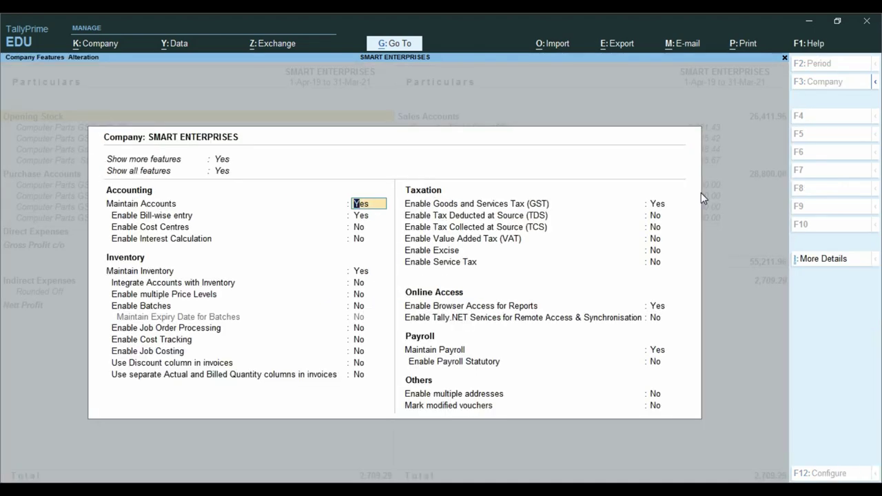
{"action": "key", "text": "Return"}
{"action": "key", "text": "Return"}
{"action": "key", "text": "Return"}
{"action": "key", "text": "Return"}
{"action": "key", "text": "Return"}
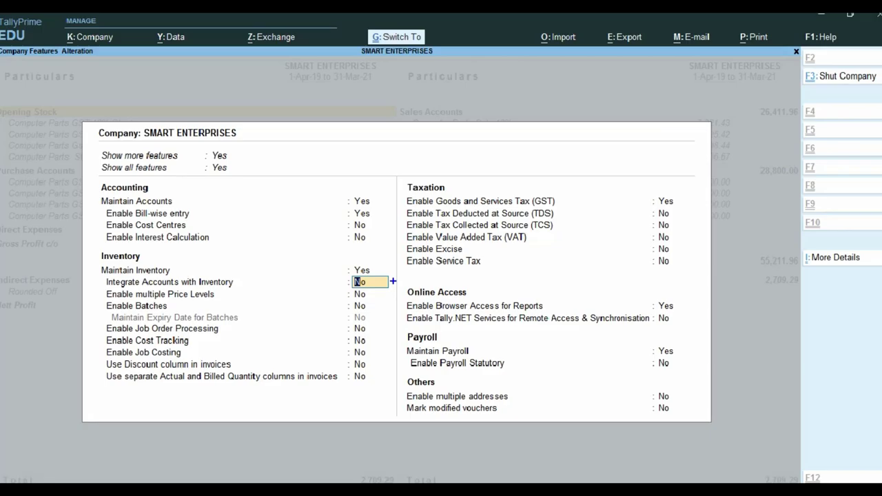
{"action": "key", "text": "y"}
{"action": "key", "text": "ctrl+a"}
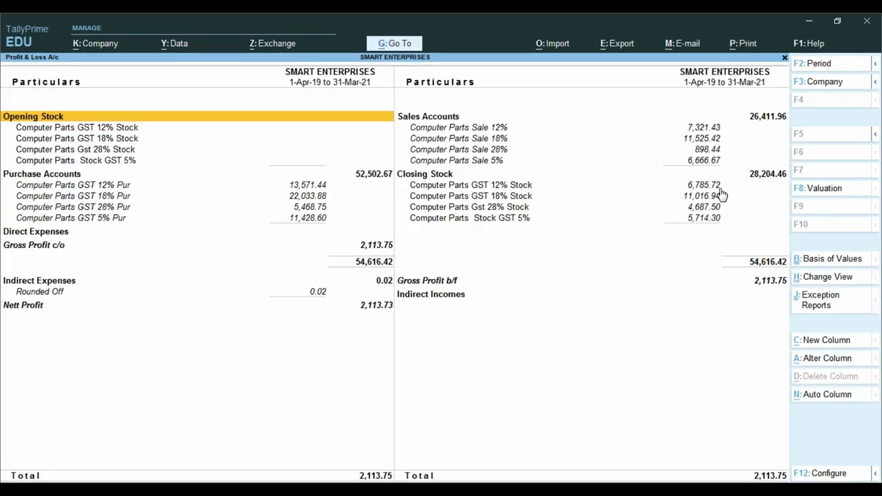
{"action": "key", "text": "ctrl"}
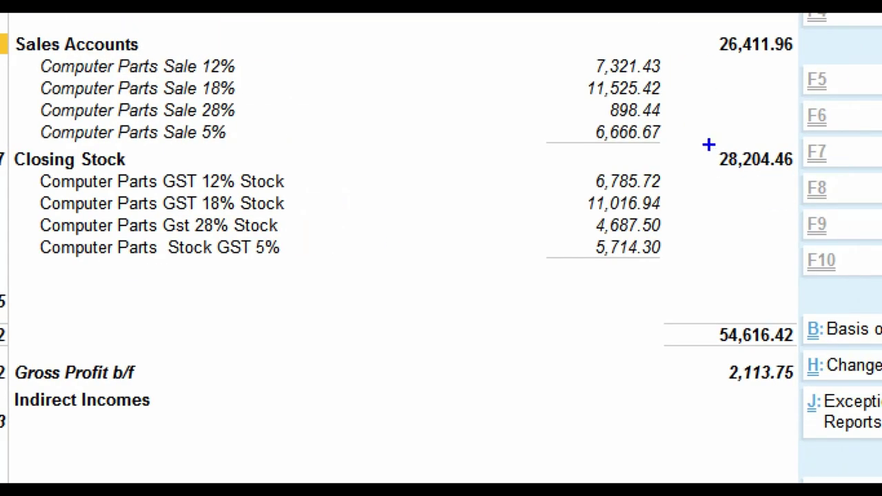
{"action": "mouse_move", "coordinate": [701, 137]}
{"action": "left_mouse_down"}
{"action": "mouse_move", "coordinate": [774, 178]}
{"action": "mouse_move", "coordinate": [809, 180]}
{"action": "left_mouse_up"}
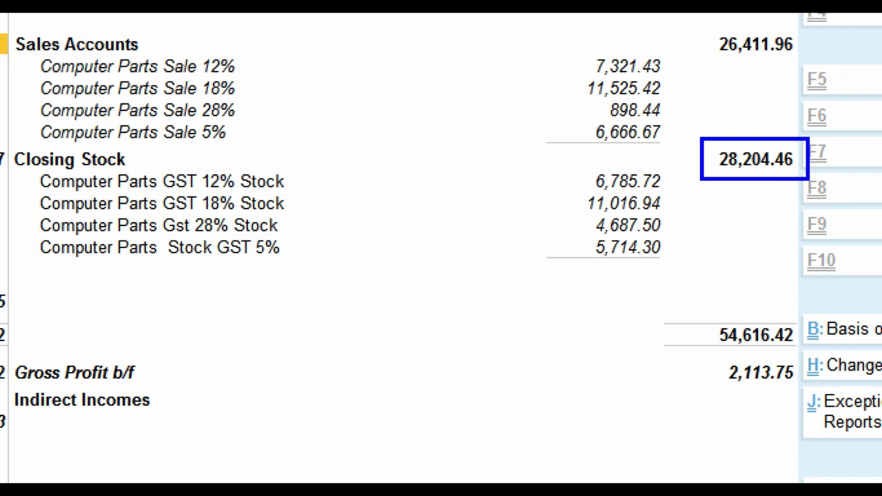
- Set Integrate Accounts with Inventory back to No in the company features and save the change
{"action": "key", "text": "F11"}
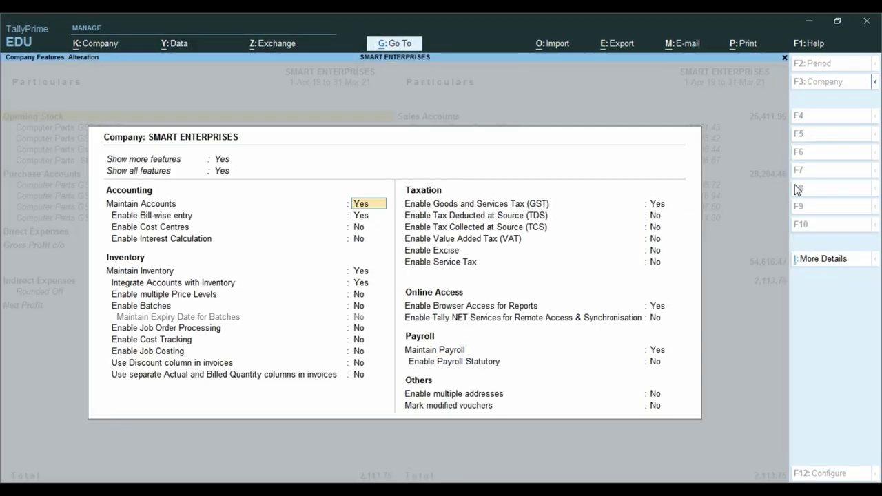
{"action": "key", "text": "Down"}
{"action": "key", "text": "Down"}
{"action": "key", "text": "Down"}
{"action": "key", "text": "Down"}
{"action": "key", "text": "Down"}
{"action": "key", "text": "n"}
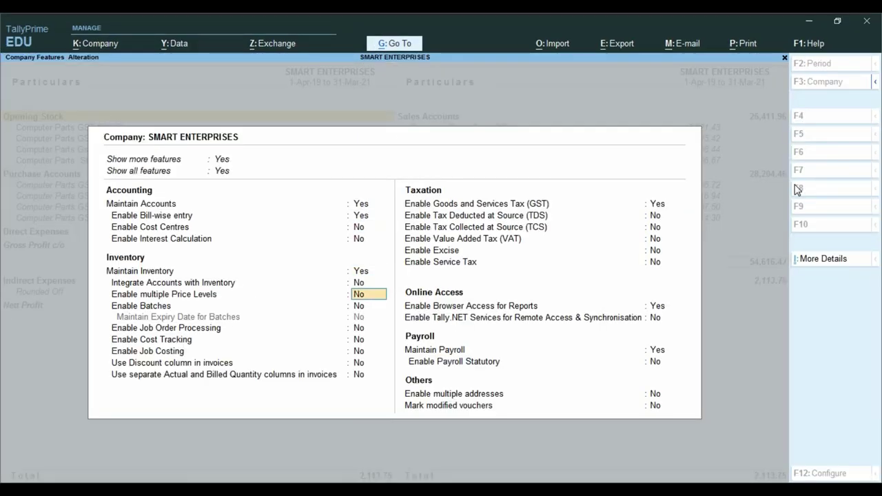
{"action": "key", "text": "ctrl+a"}
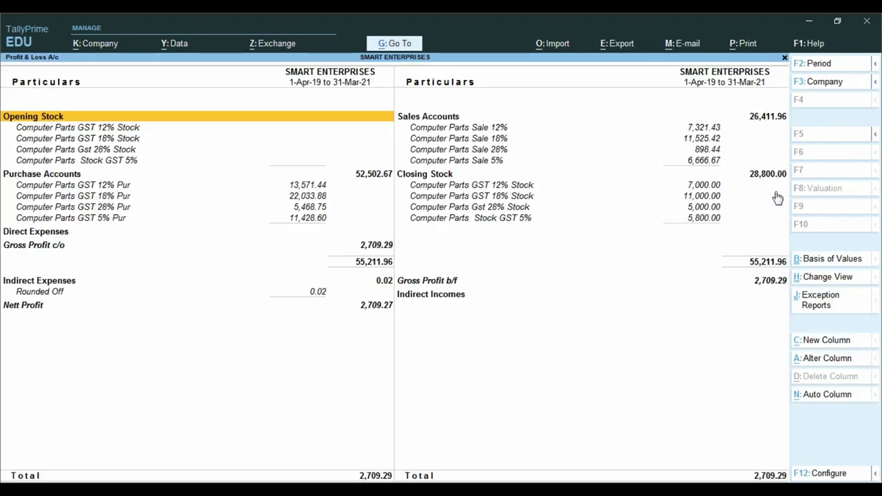
- Open the Computer Parts Gst 28% Stock ledger from Closing Stock and set its 31-Mar-21 closing balance to 5100
{"action": "key", "text": "ctrl"}
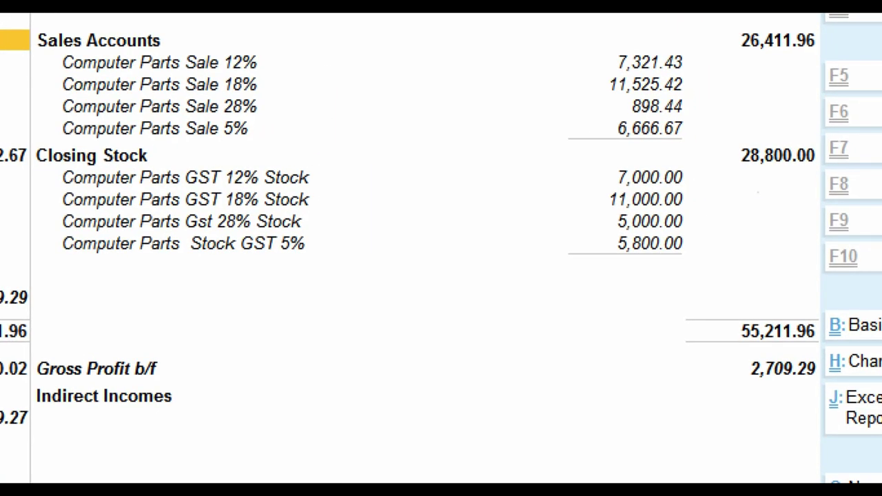
{"action": "left_click", "coordinate": [758, 193]}
{"action": "left_click", "coordinate": [692, 248]}
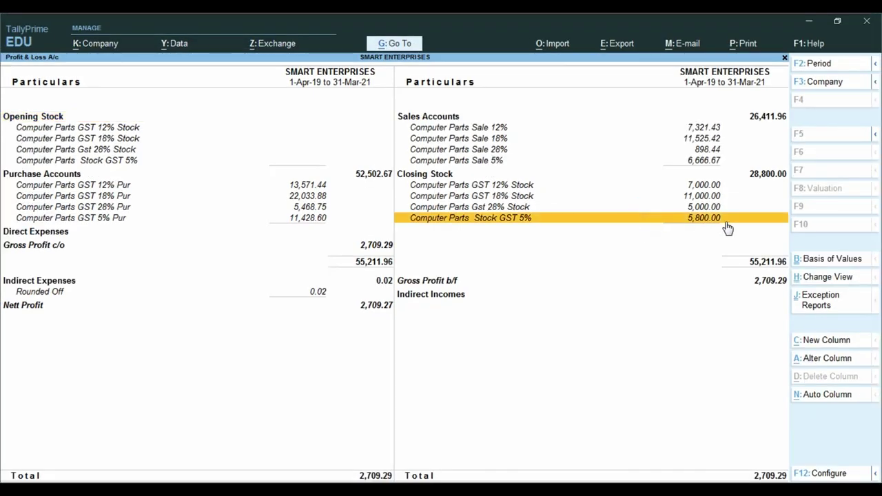
{"action": "key", "text": "Up"}
{"action": "key", "text": "Return"}
{"action": "key", "text": "Return"}
{"action": "key", "text": "Return"}
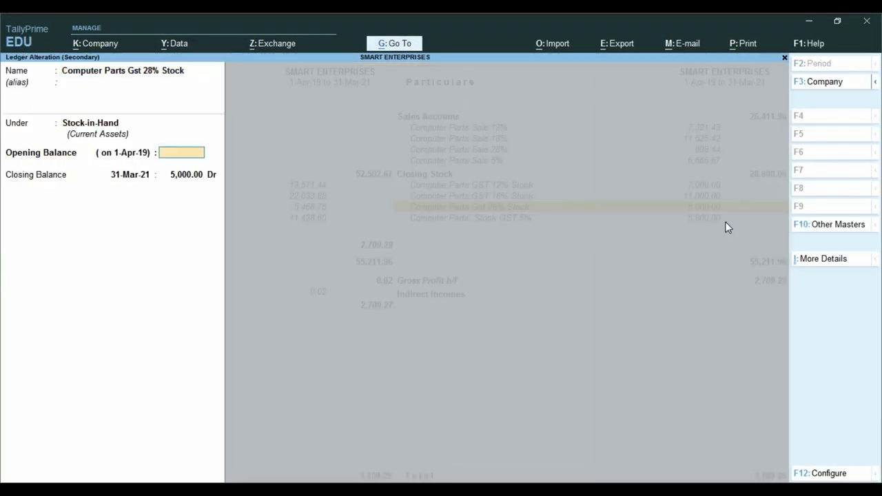
{"action": "key", "text": "Return"}
{"action": "type", "text": "5100"}
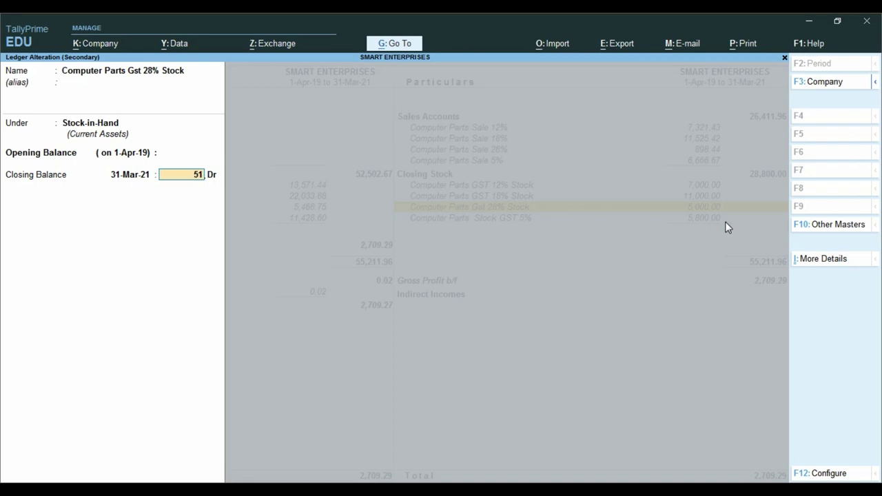